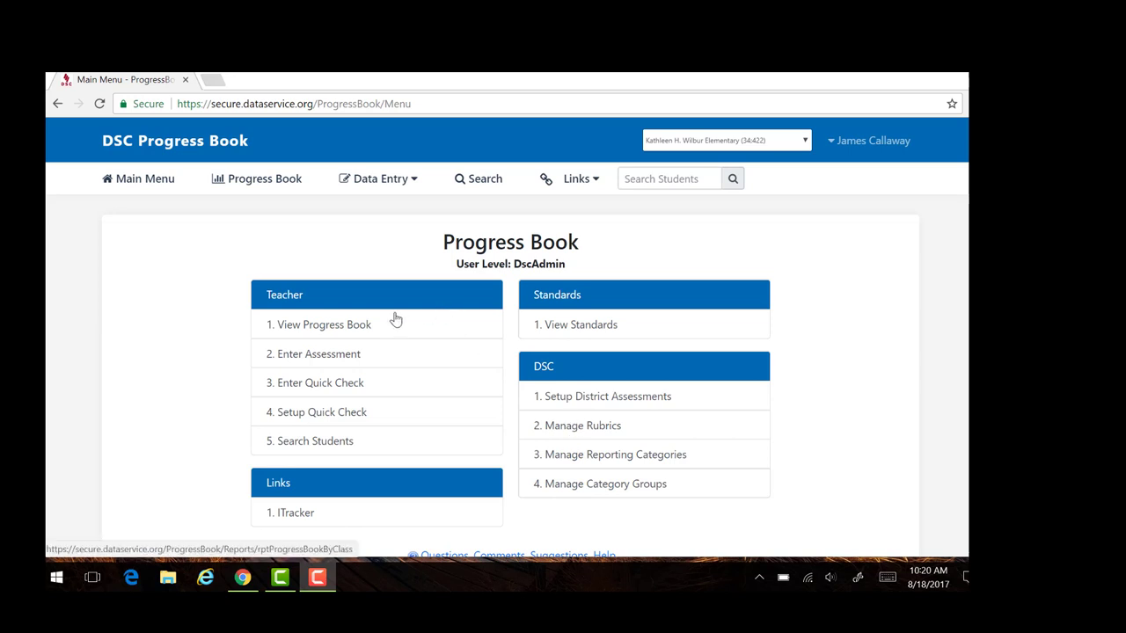
Open the Enter Assessment page and look through its list of English Language Arts assessments
{"action": "left_click", "coordinate": [349, 362]}
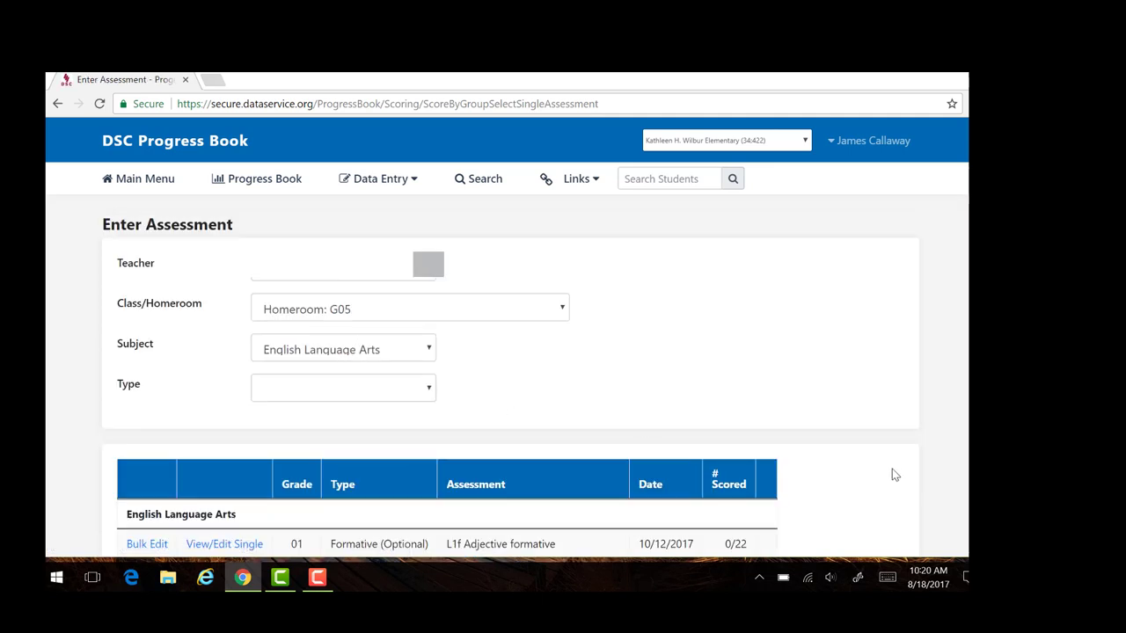
{"action": "scroll", "coordinate": [865, 454], "scroll_direction": "down", "scroll_amount": 3}
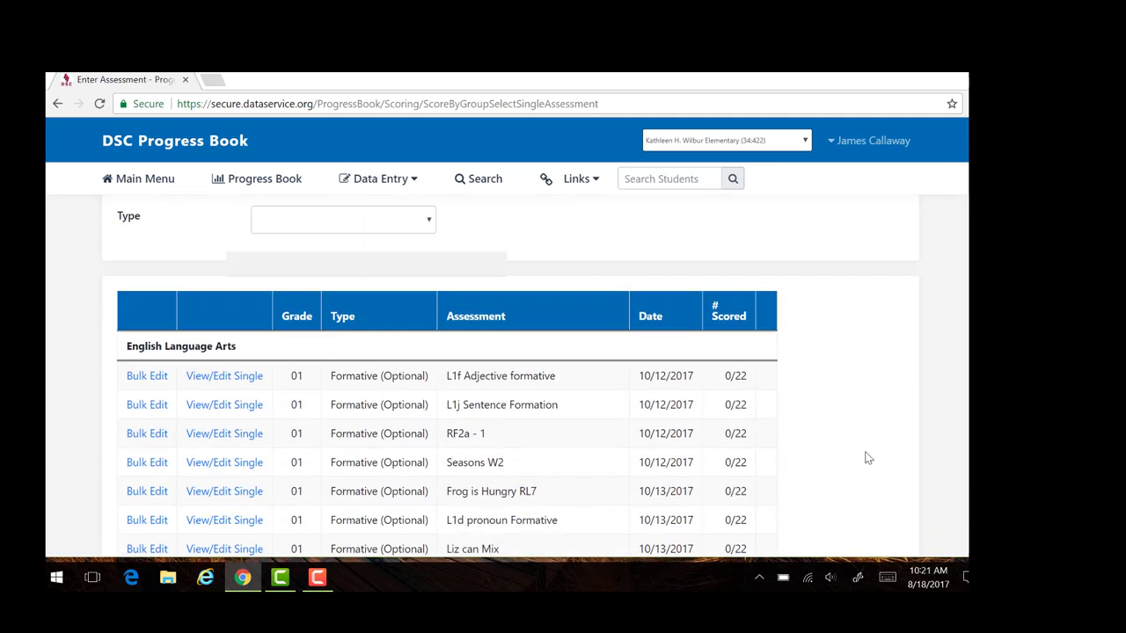
{"action": "scroll", "coordinate": [865, 457], "scroll_direction": "down", "scroll_amount": 4}
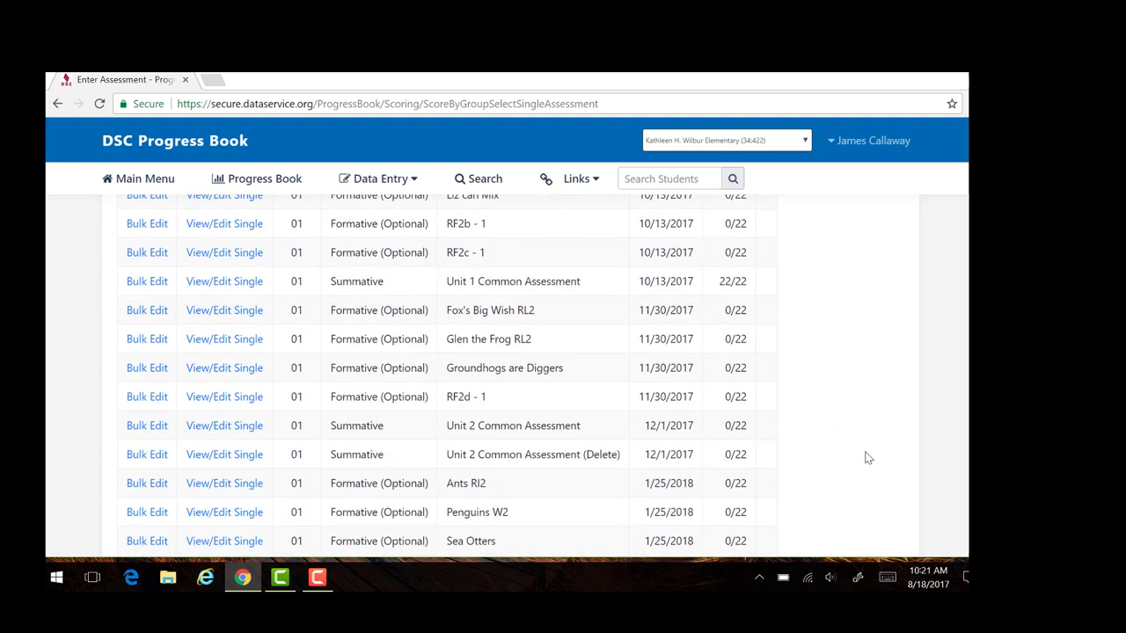
{"action": "scroll", "coordinate": [865, 457], "scroll_direction": "down", "scroll_amount": 2}
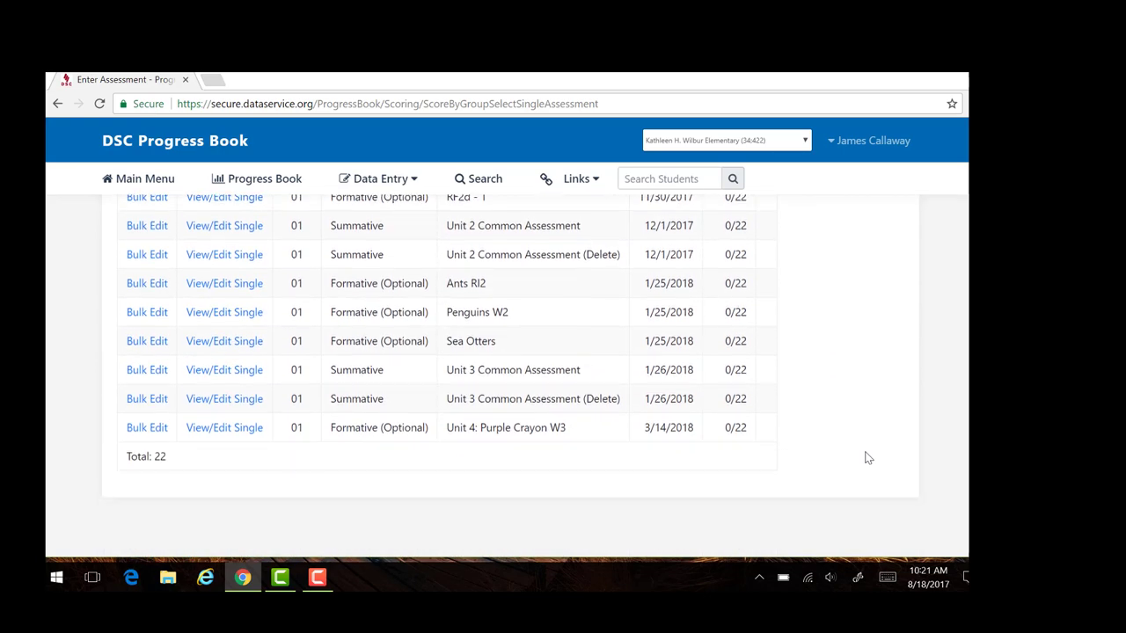
{"action": "scroll", "coordinate": [865, 457], "scroll_direction": "up", "scroll_amount": 3}
{"action": "scroll", "coordinate": [865, 458], "scroll_direction": "up", "scroll_amount": 3}
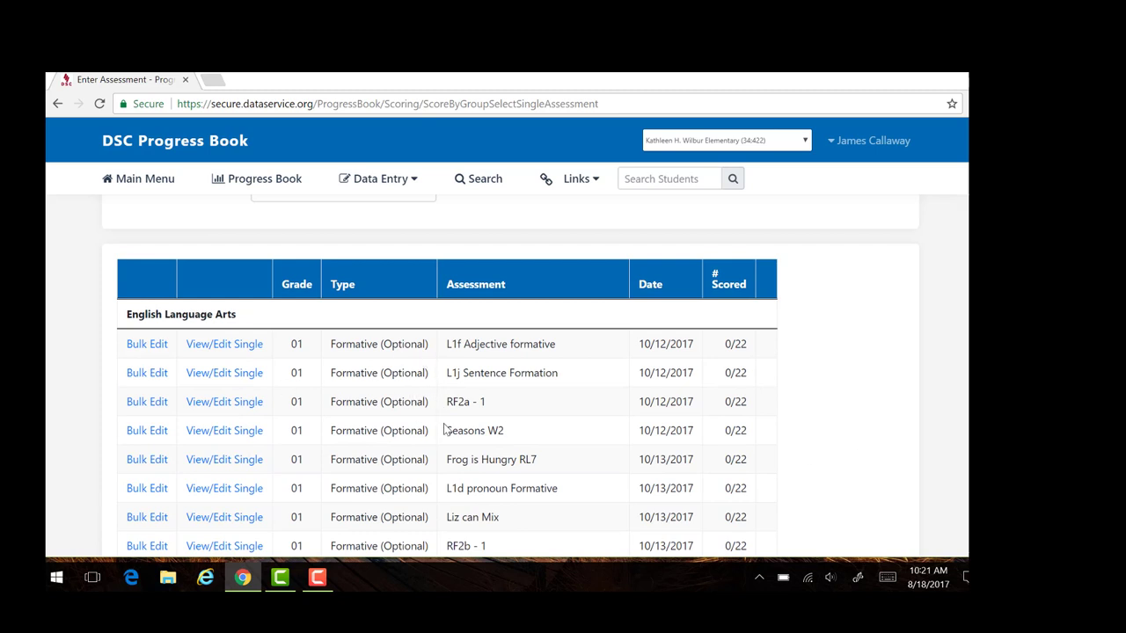
{"action": "scroll", "coordinate": [445, 428], "scroll_direction": "up", "scroll_amount": 3}
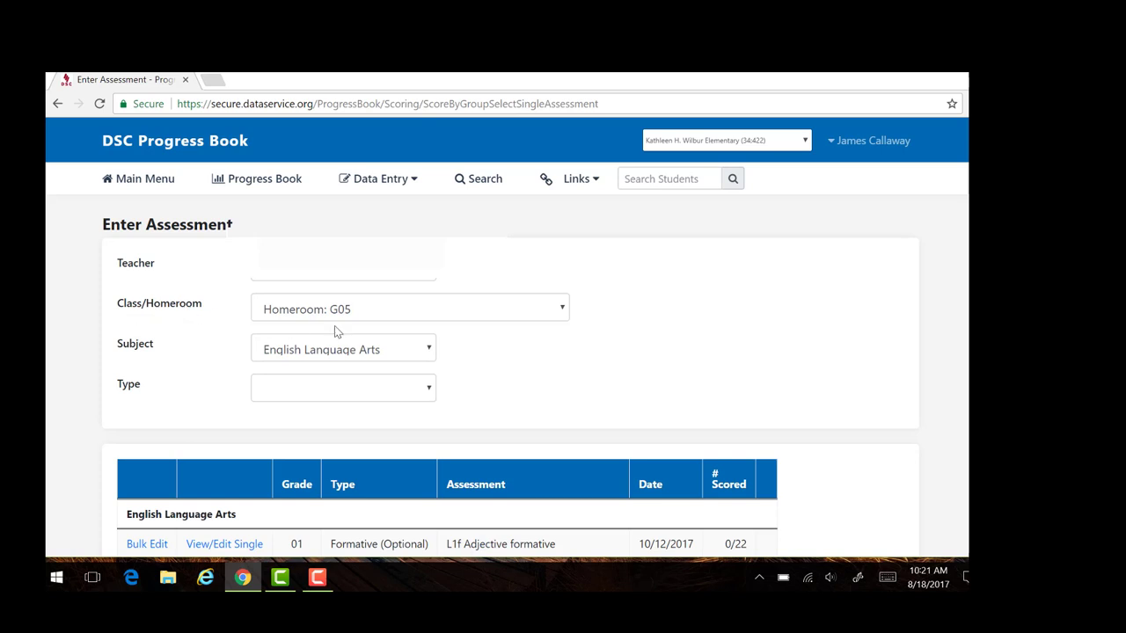
Filter the Homeroom: G05 assessment list to the English Language Arts subject and the Summative type
{"action": "left_click", "coordinate": [432, 318]}
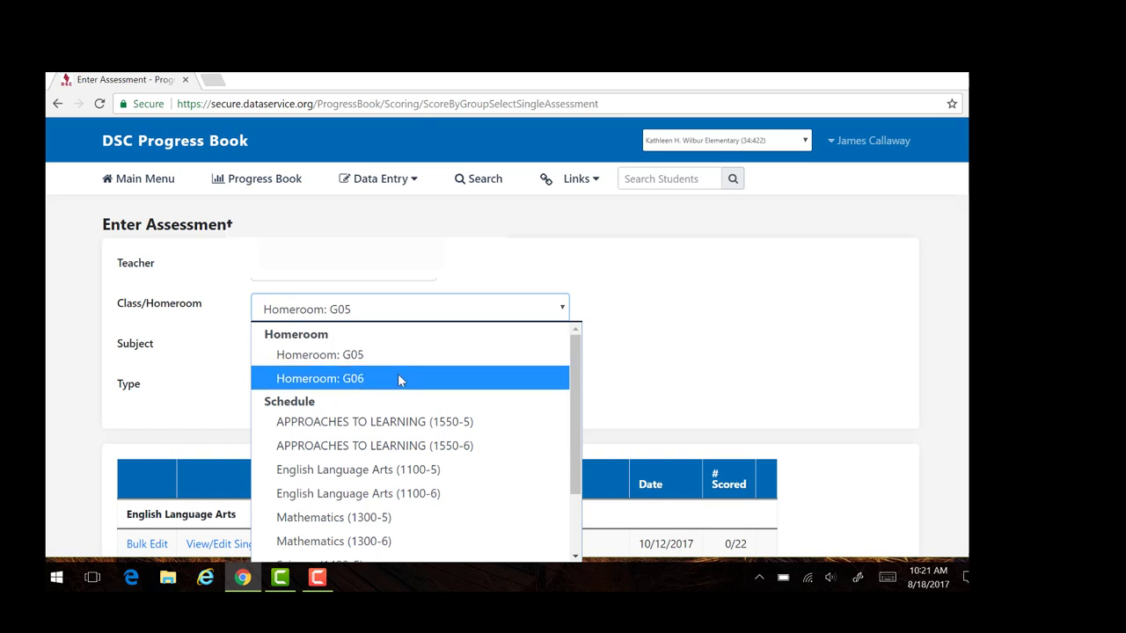
{"action": "left_click", "coordinate": [637, 372]}
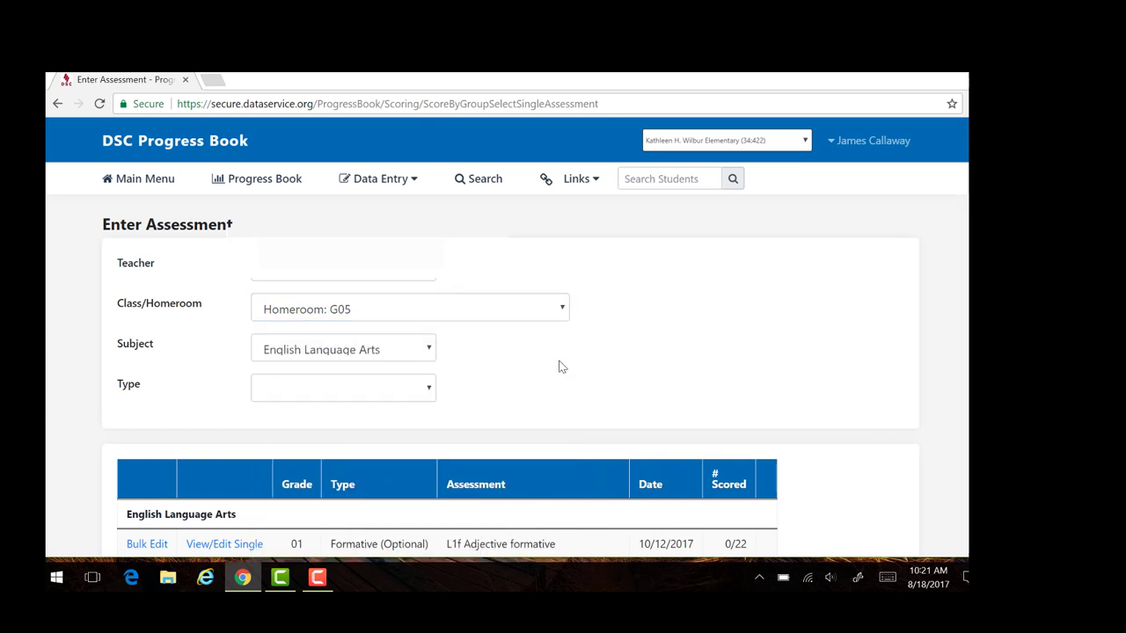
{"action": "left_click", "coordinate": [374, 351]}
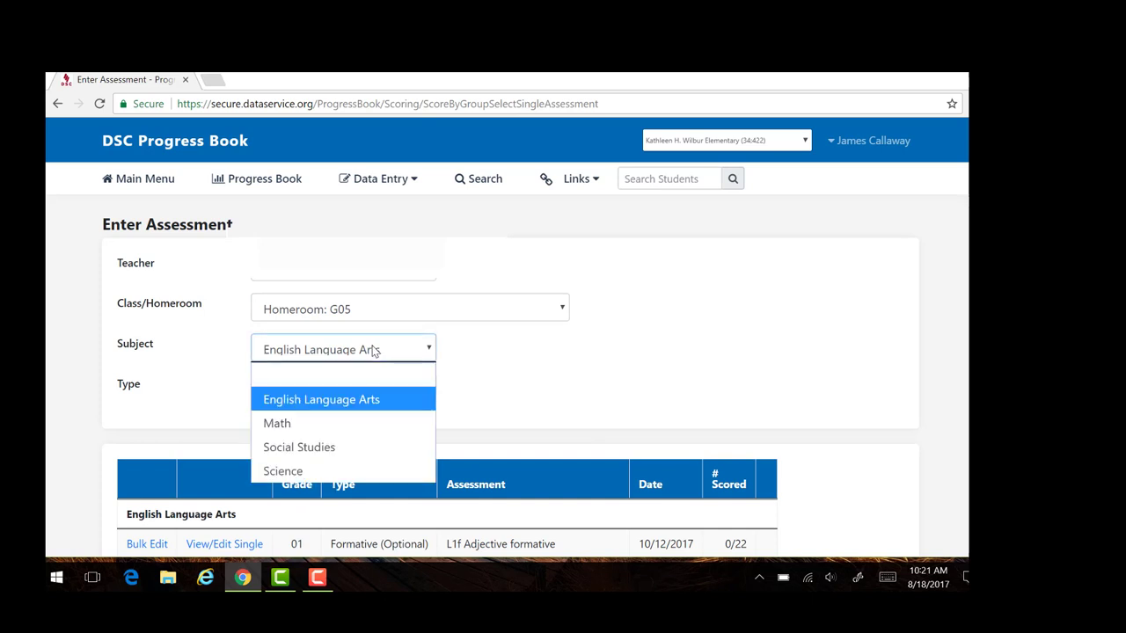
{"action": "left_click", "coordinate": [376, 403]}
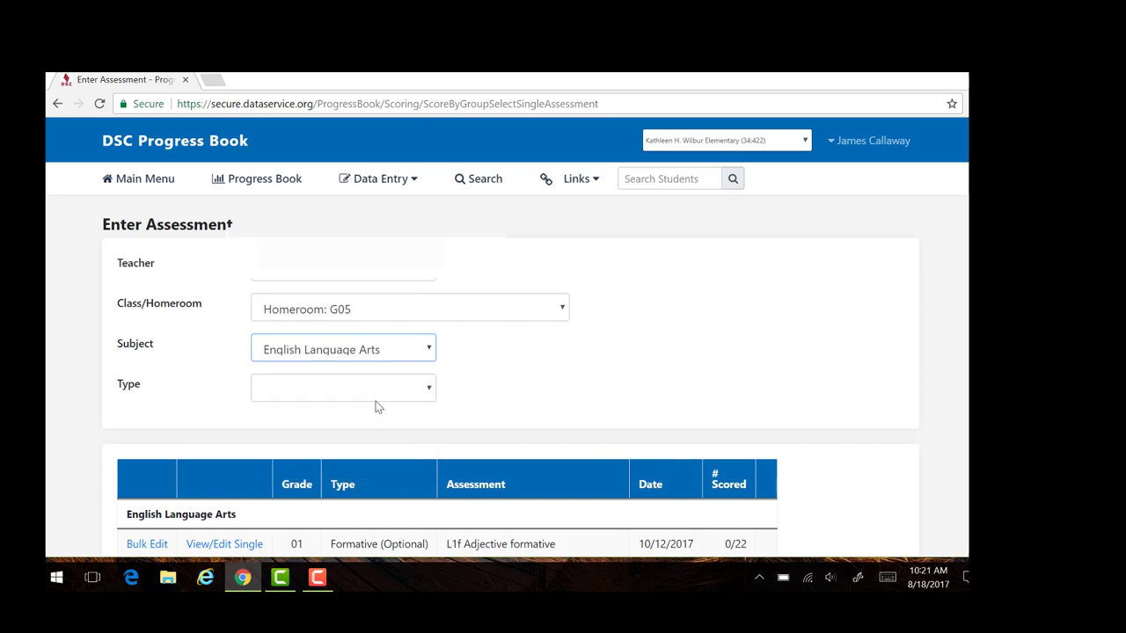
{"action": "left_click", "coordinate": [376, 400]}
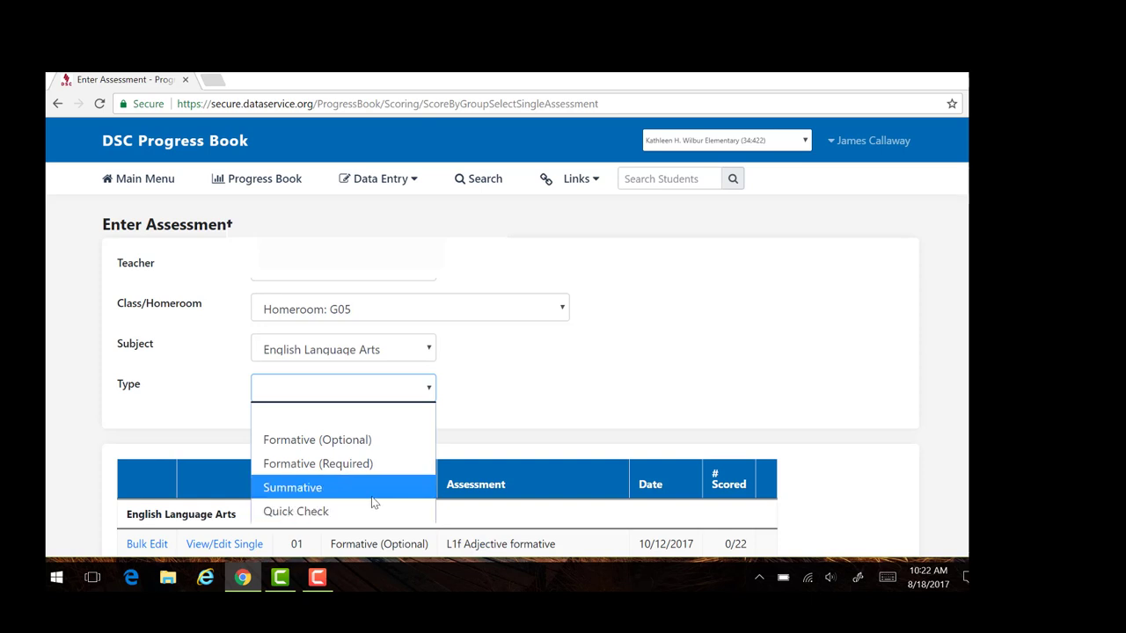
{"action": "left_click", "coordinate": [373, 494]}
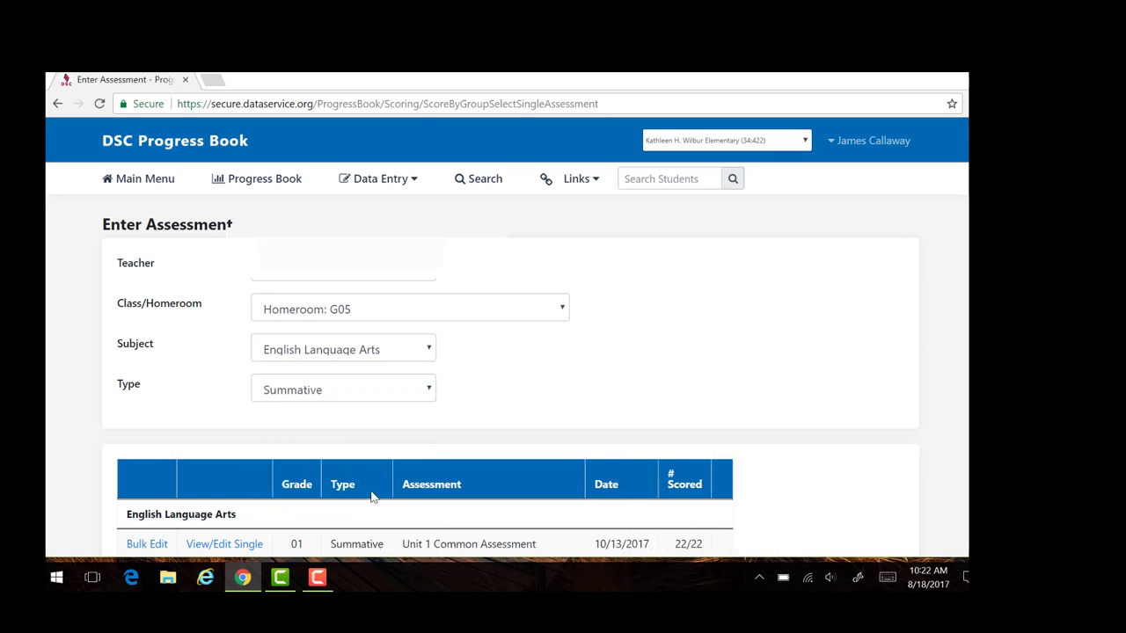
Open the single-student view/edit page for Unit 1 Common Assessment and review the class scores by standard
{"action": "scroll", "coordinate": [372, 494], "scroll_direction": "down", "scroll_amount": 3}
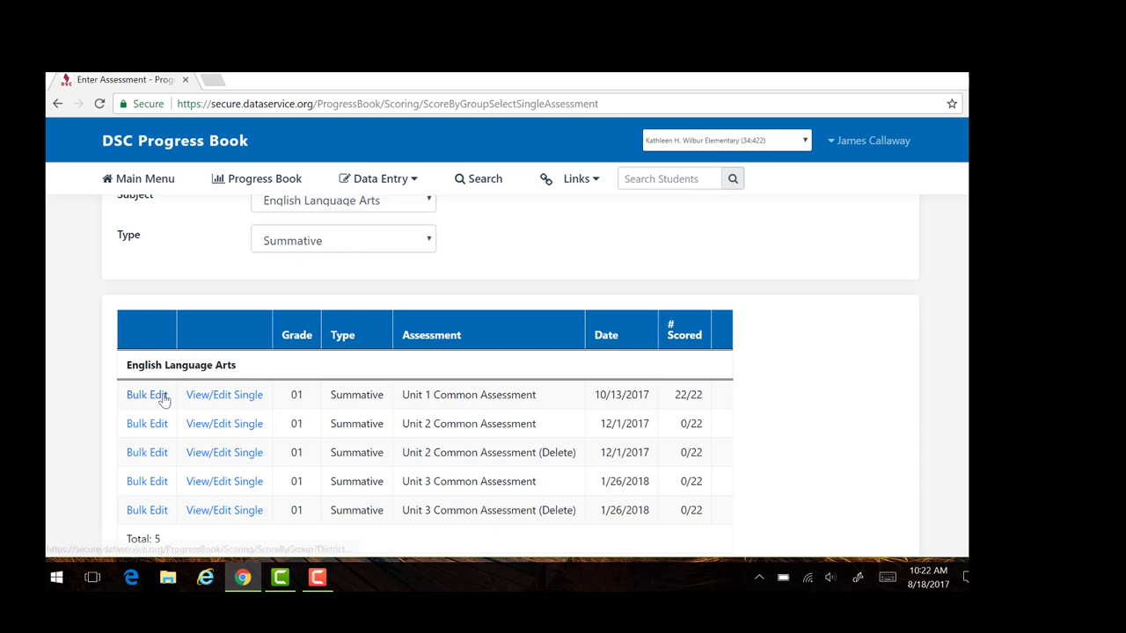
{"action": "left_click", "coordinate": [238, 397]}
{"action": "scroll", "coordinate": [396, 427], "scroll_direction": "down", "scroll_amount": 1}
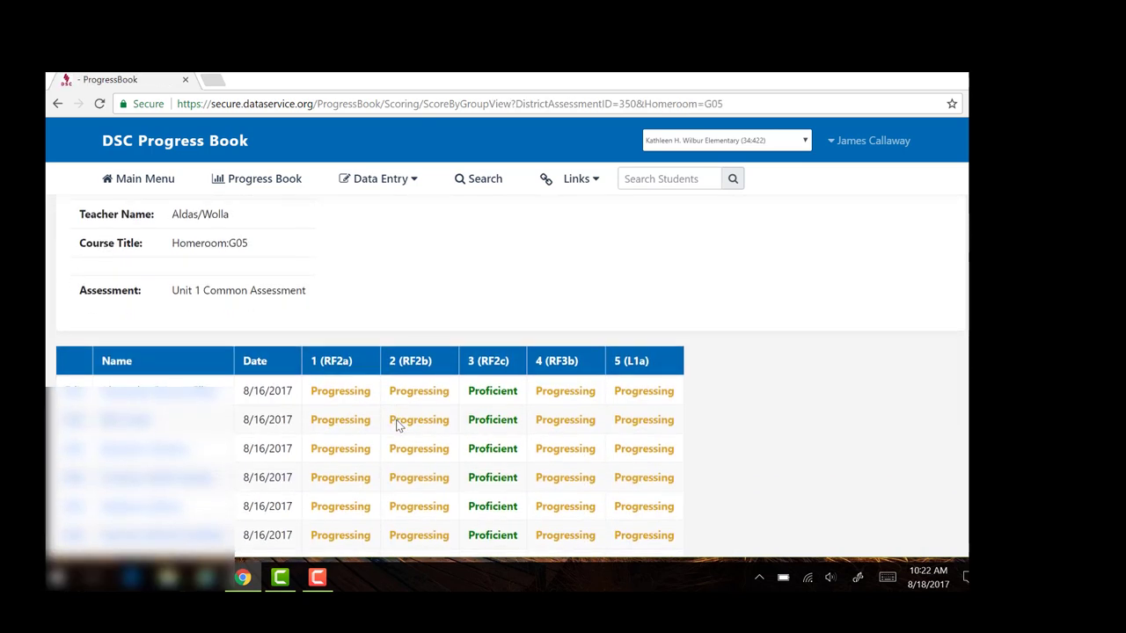
{"action": "scroll", "coordinate": [280, 324], "scroll_direction": "down", "scroll_amount": 1}
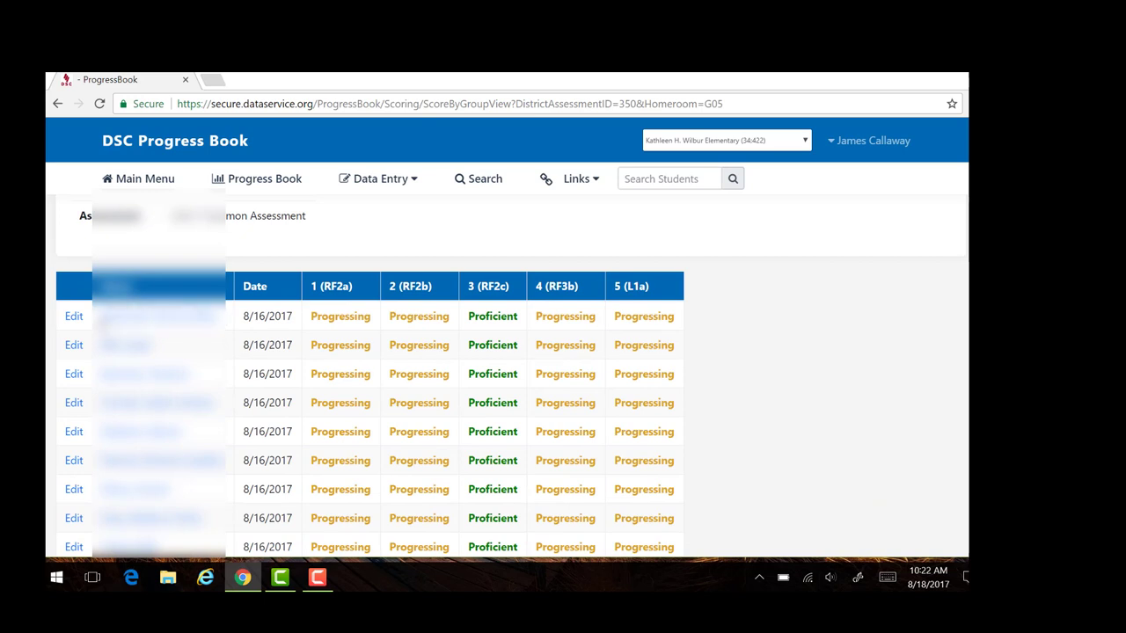
{"action": "scroll", "coordinate": [299, 329], "scroll_direction": "up", "scroll_amount": 1}
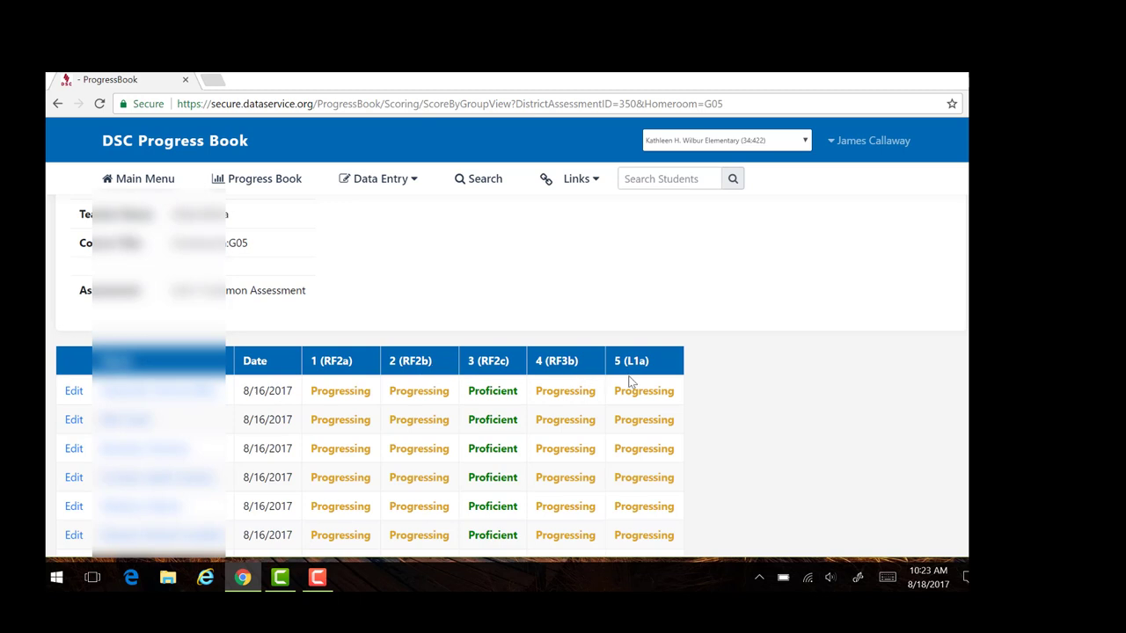
Open the first listed student's scores for editing, show all rubrics and read the RF2a rubric levels
{"action": "left_click", "coordinate": [74, 392]}
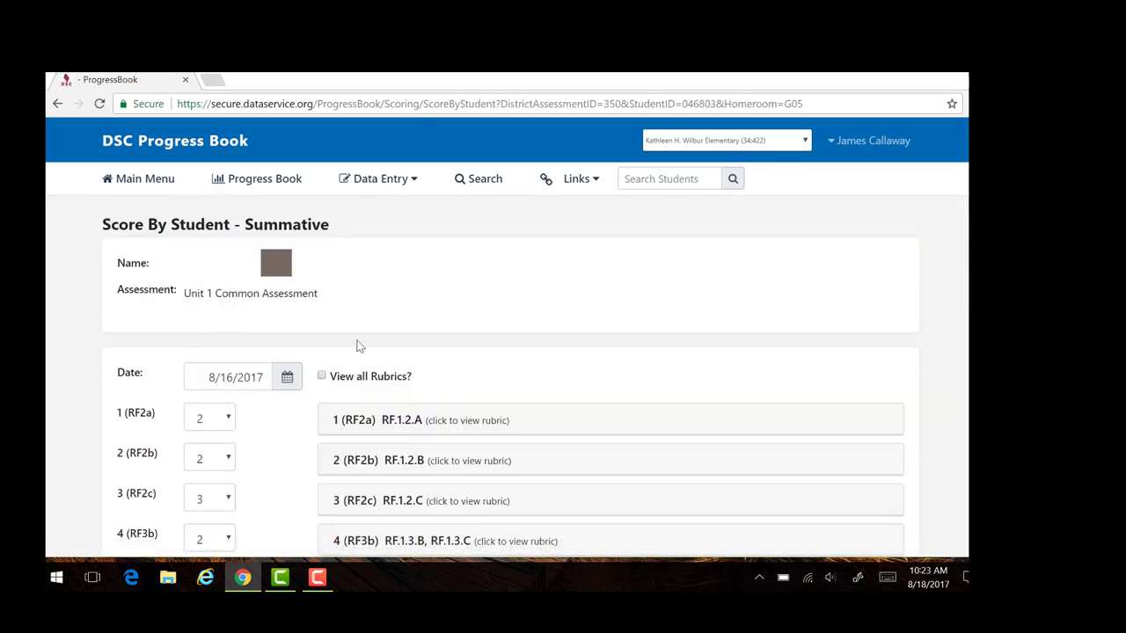
{"action": "scroll", "coordinate": [359, 346], "scroll_direction": "down", "scroll_amount": 3}
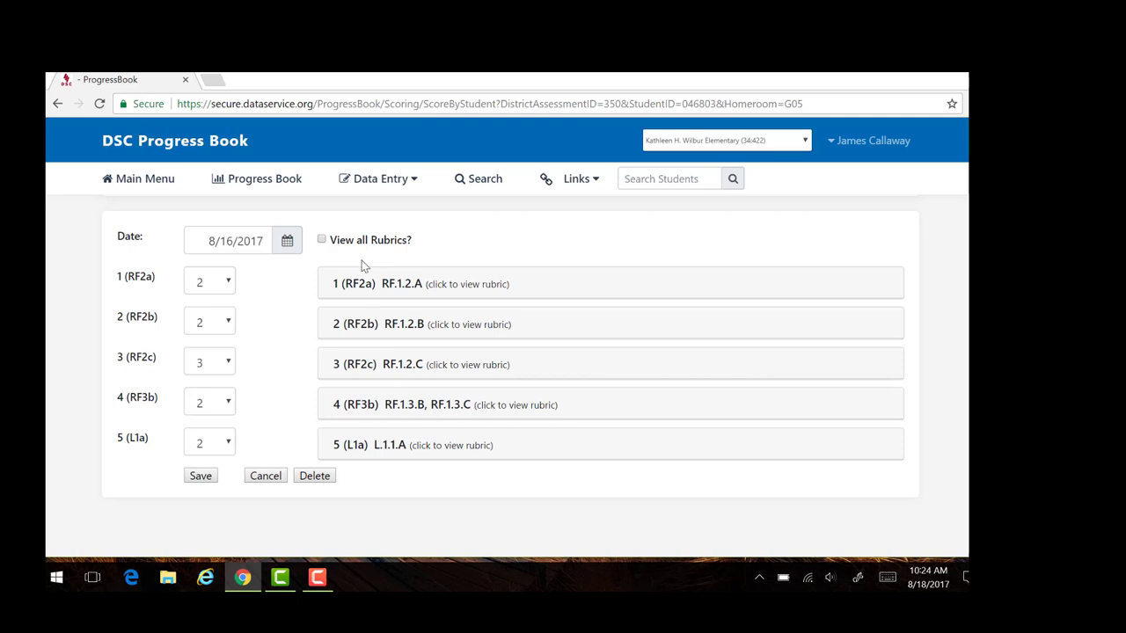
{"action": "left_click", "coordinate": [322, 241]}
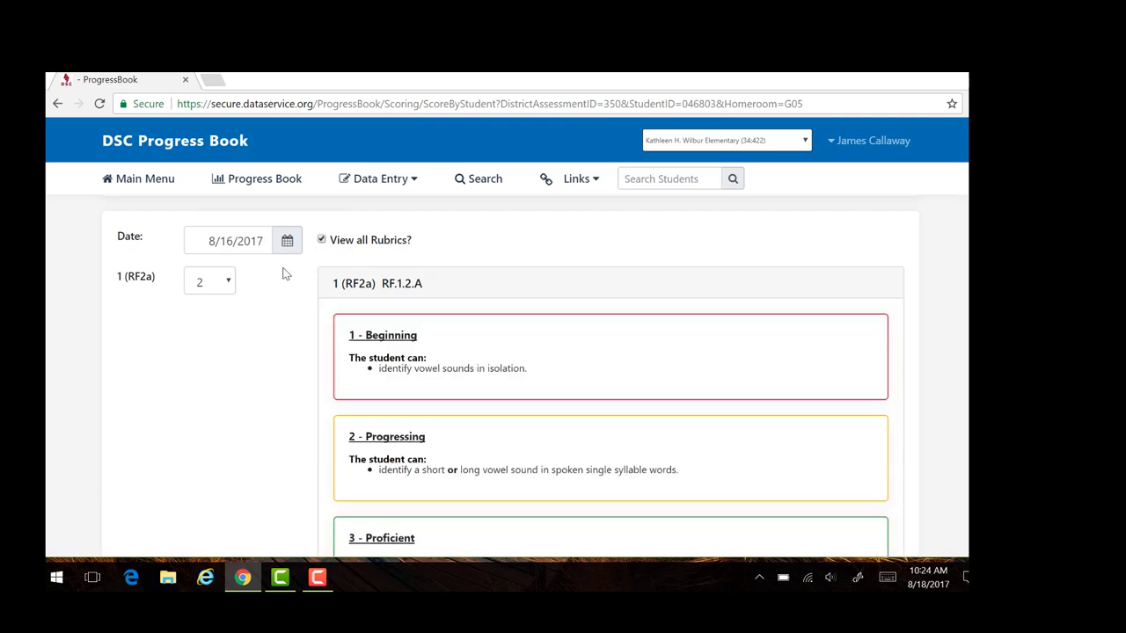
{"action": "scroll", "coordinate": [463, 333], "scroll_direction": "down", "scroll_amount": 1}
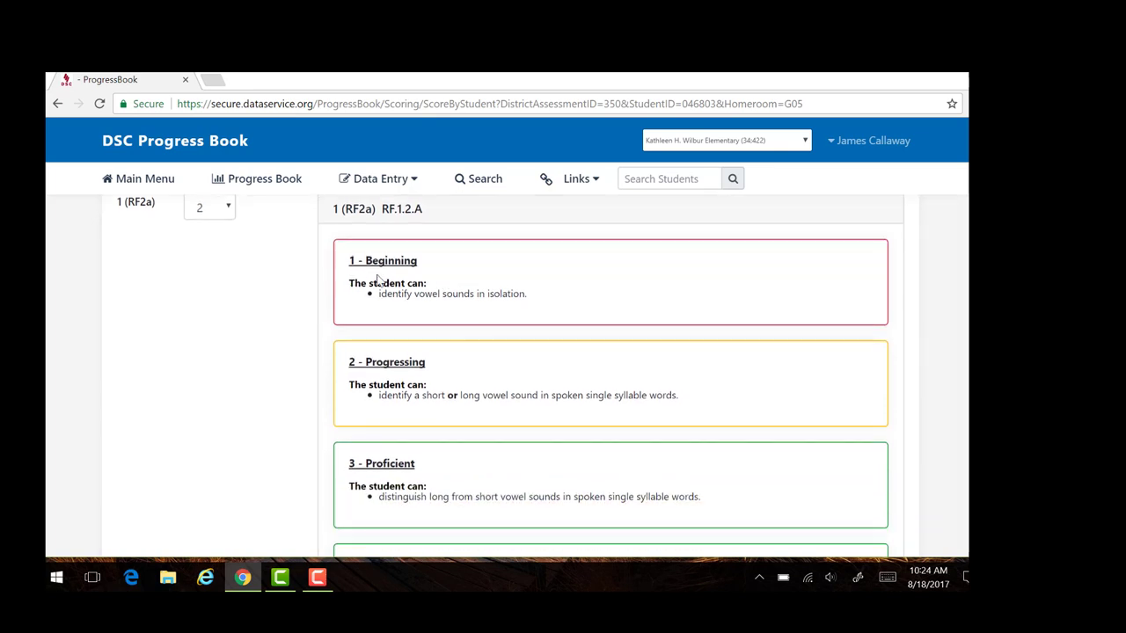
{"action": "scroll", "coordinate": [378, 280], "scroll_direction": "up", "scroll_amount": 1}
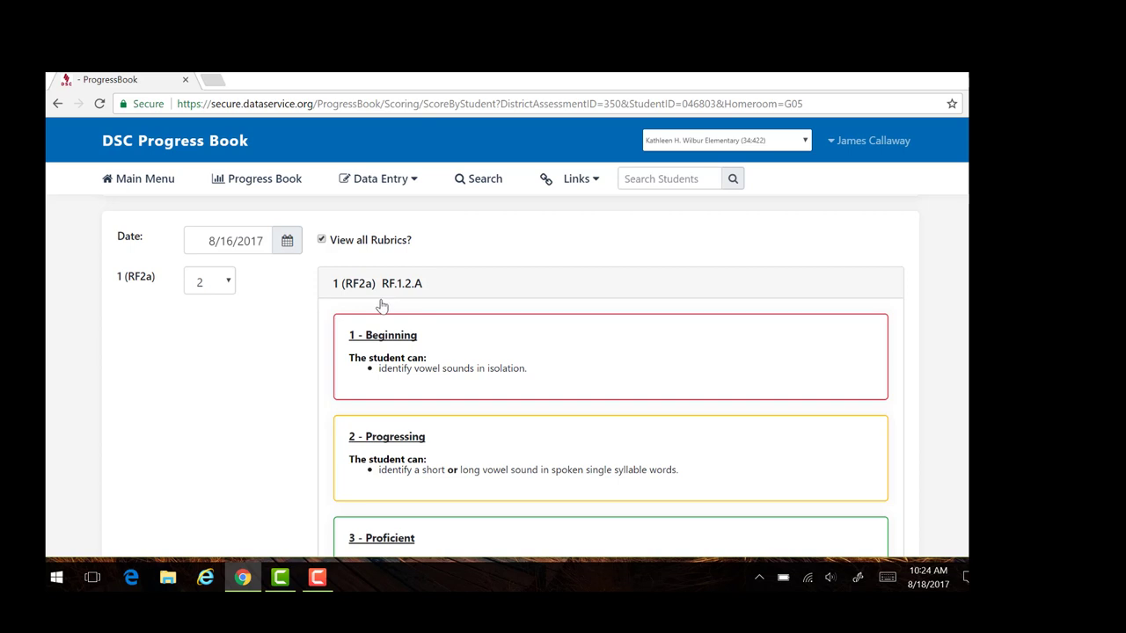
{"action": "scroll", "coordinate": [422, 351], "scroll_direction": "down", "scroll_amount": 1}
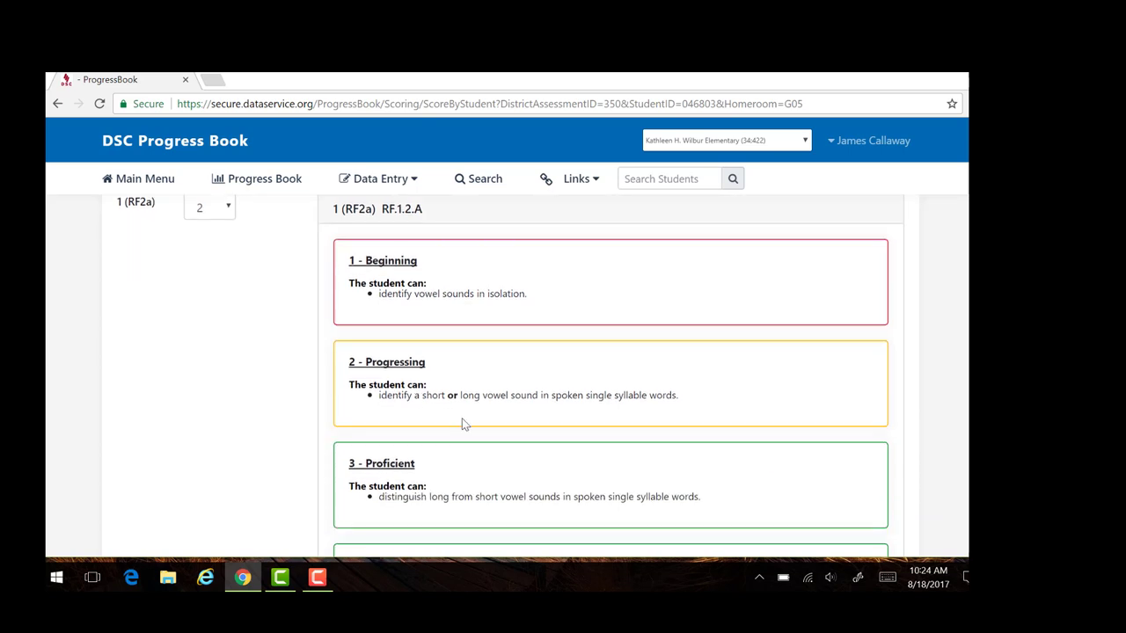
{"action": "scroll", "coordinate": [469, 512], "scroll_direction": "down", "scroll_amount": 1}
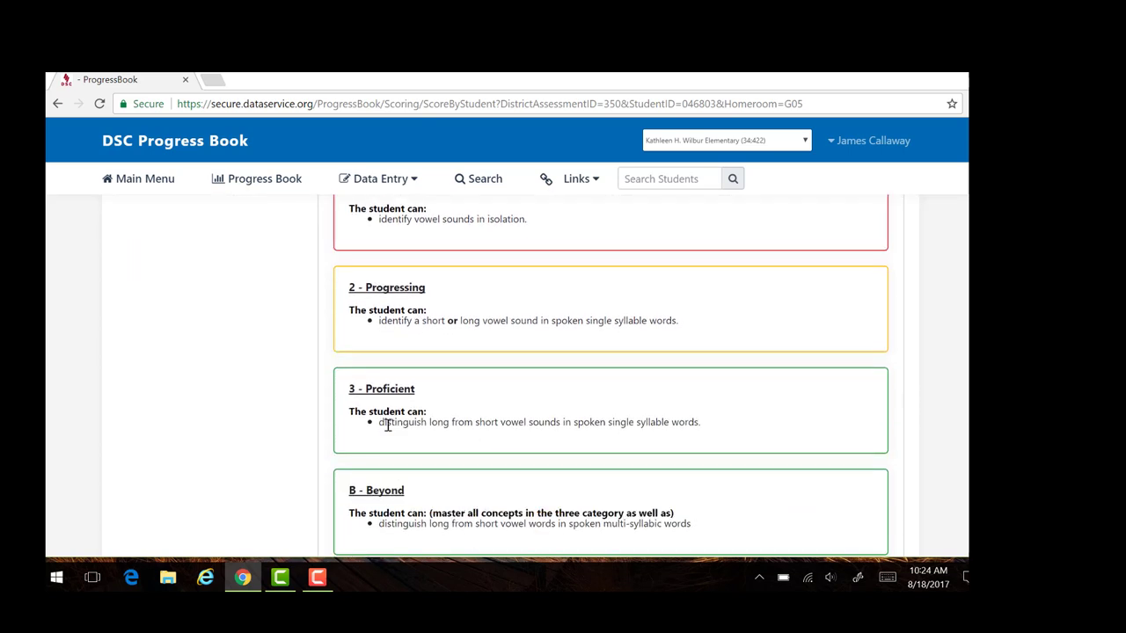
{"action": "scroll", "coordinate": [437, 340], "scroll_direction": "up", "scroll_amount": 2}
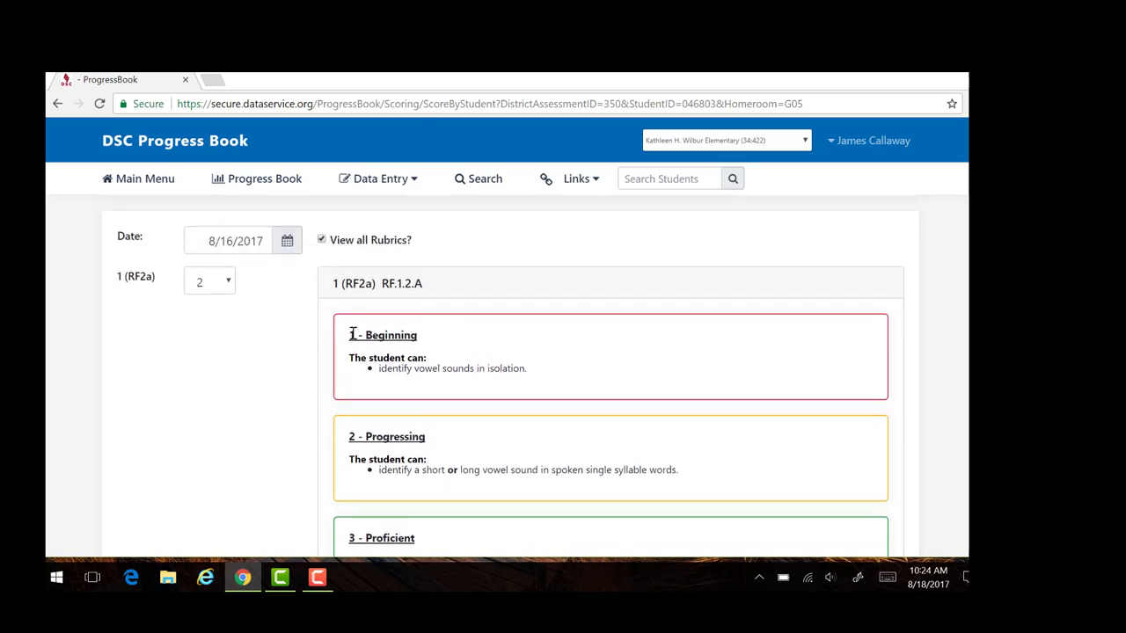
Choose a score of 2 for 1 (RF2a), review the rubrics through 5 (L1a), and save the student's scores
{"action": "left_click", "coordinate": [211, 288]}
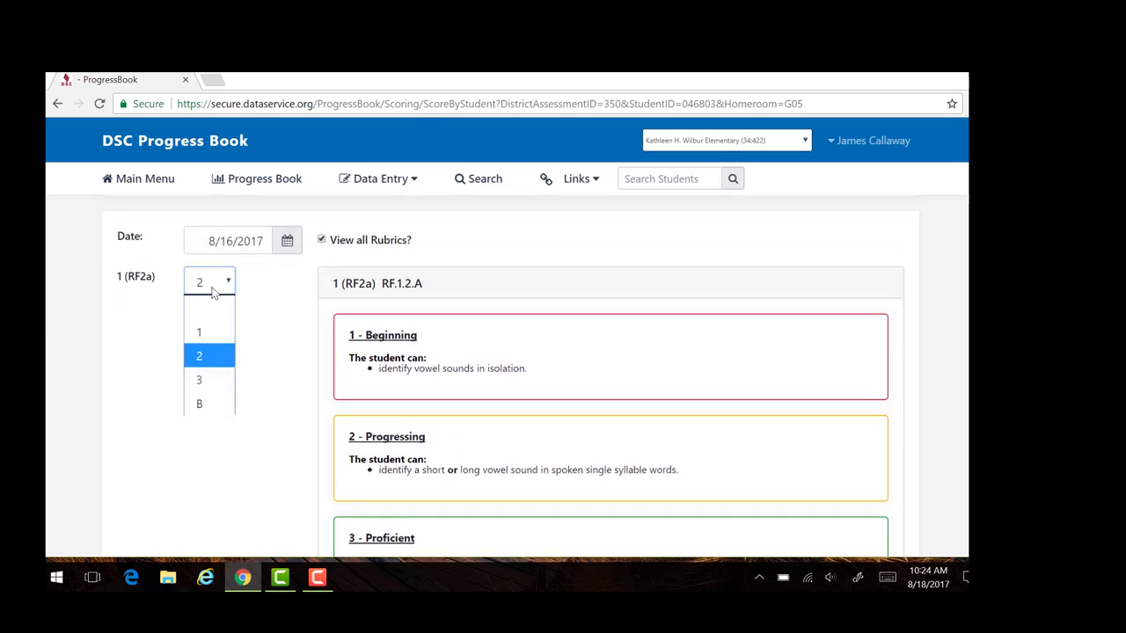
{"action": "left_click", "coordinate": [208, 358]}
{"action": "scroll", "coordinate": [249, 362], "scroll_direction": "down", "scroll_amount": 2}
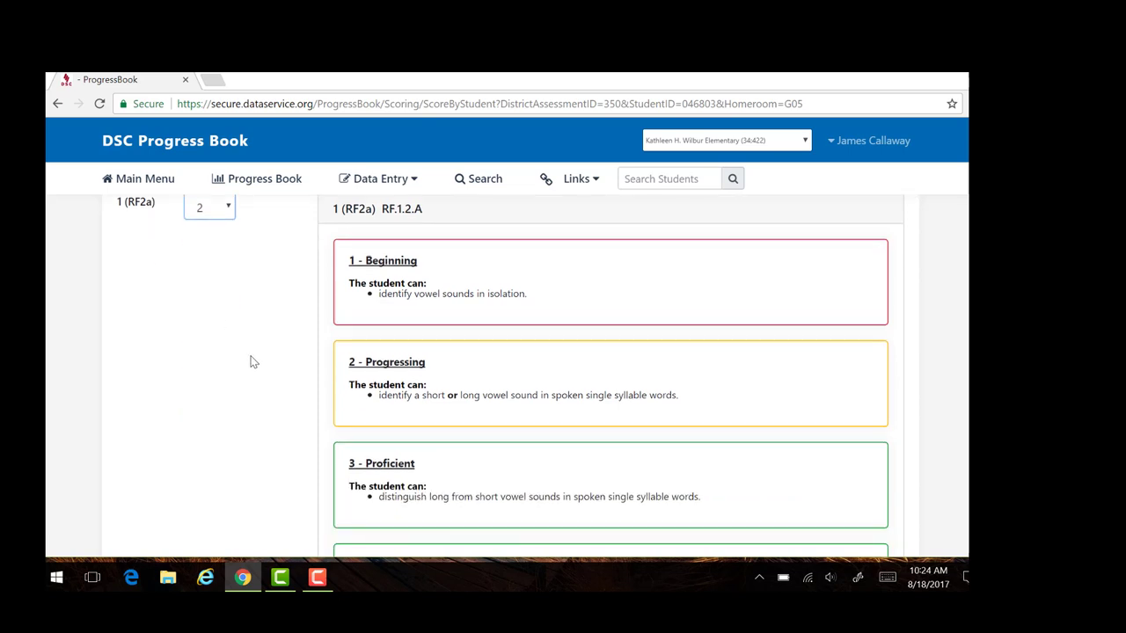
{"action": "scroll", "coordinate": [249, 363], "scroll_direction": "down", "scroll_amount": 4}
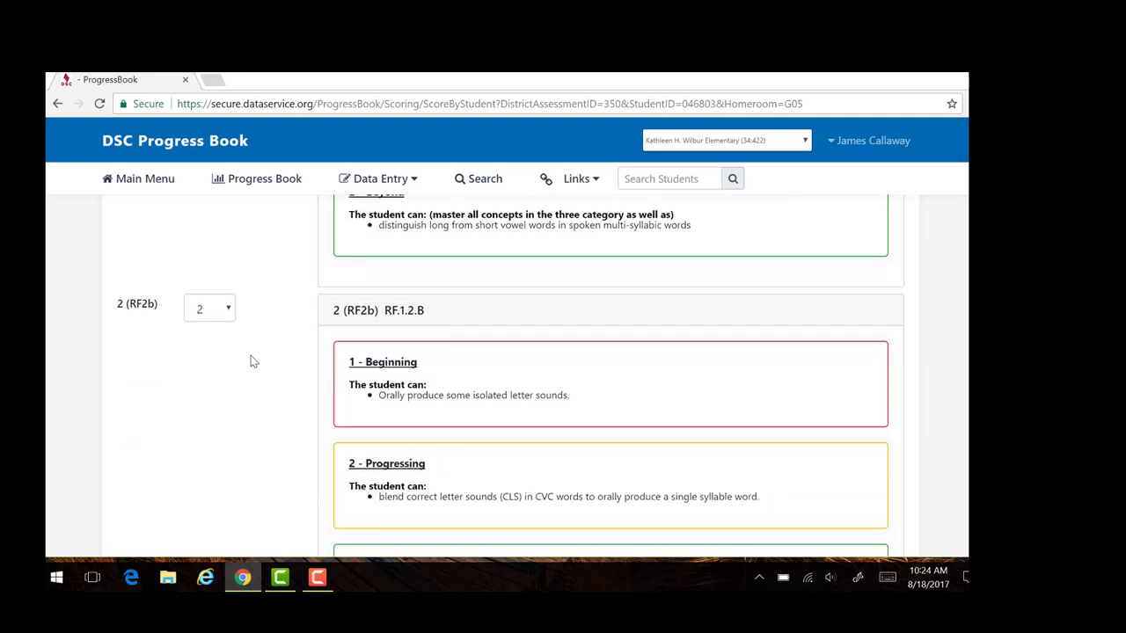
{"action": "scroll", "coordinate": [249, 362], "scroll_direction": "down", "scroll_amount": 7}
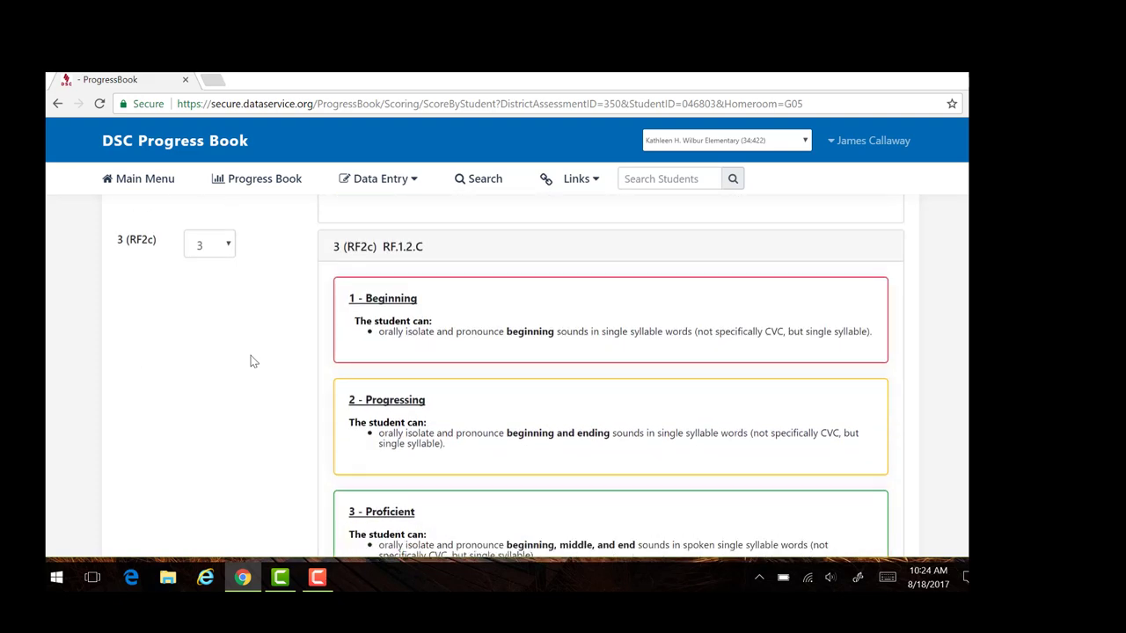
{"action": "scroll", "coordinate": [250, 362], "scroll_direction": "down", "scroll_amount": 9}
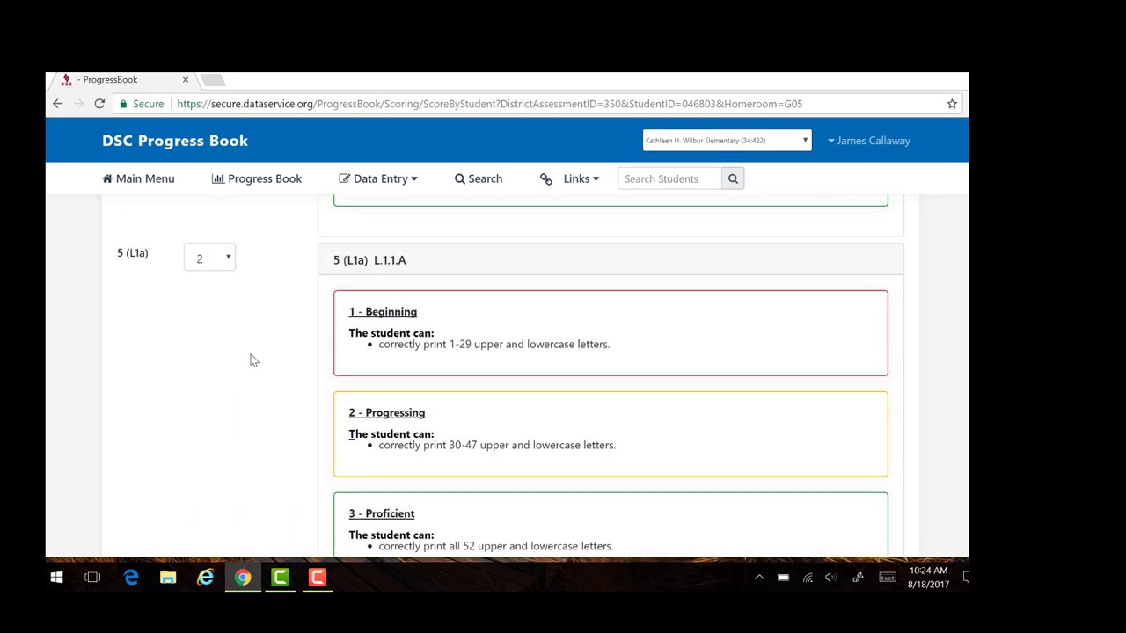
{"action": "scroll", "coordinate": [249, 360], "scroll_direction": "up", "scroll_amount": 9}
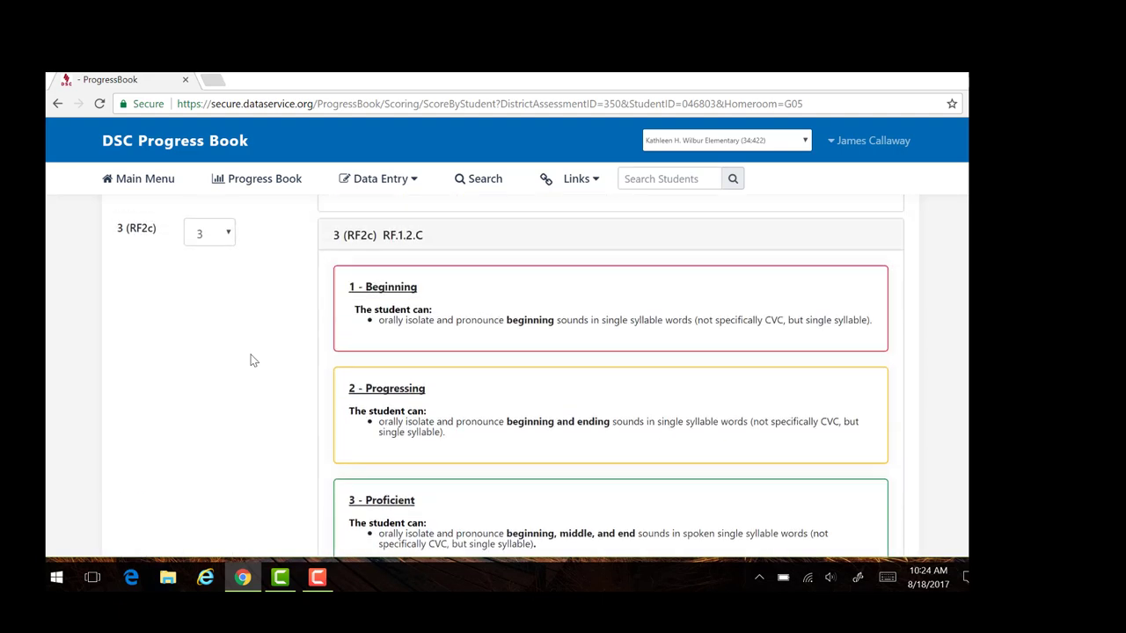
{"action": "scroll", "coordinate": [250, 360], "scroll_direction": "down", "scroll_amount": 2}
{"action": "scroll", "coordinate": [251, 361], "scroll_direction": "down", "scroll_amount": 8}
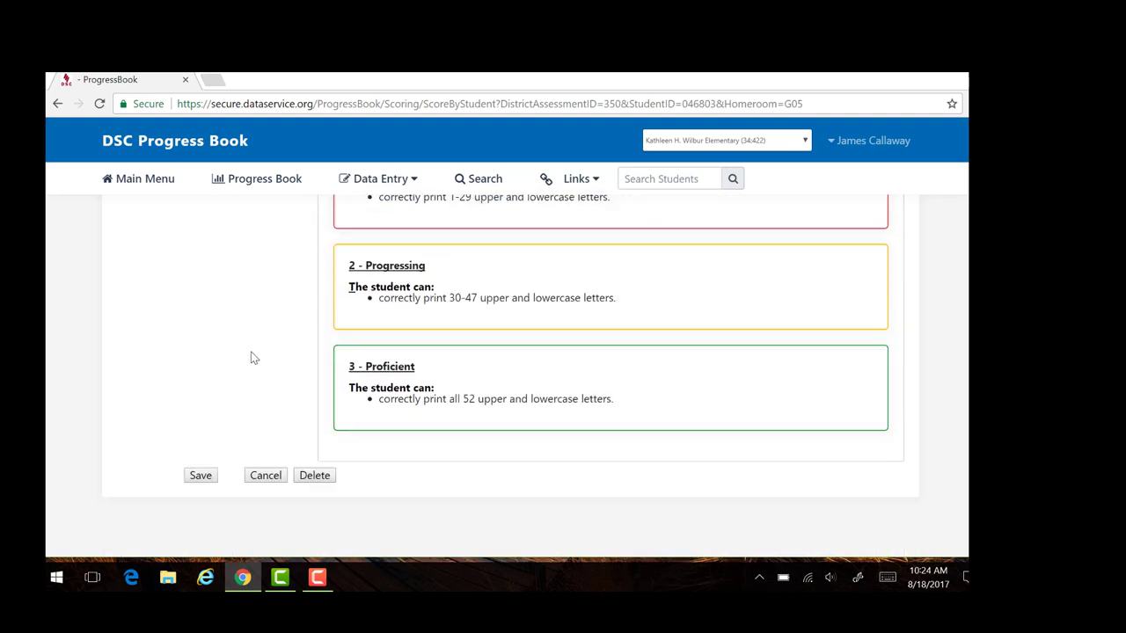
{"action": "left_click", "coordinate": [201, 474]}
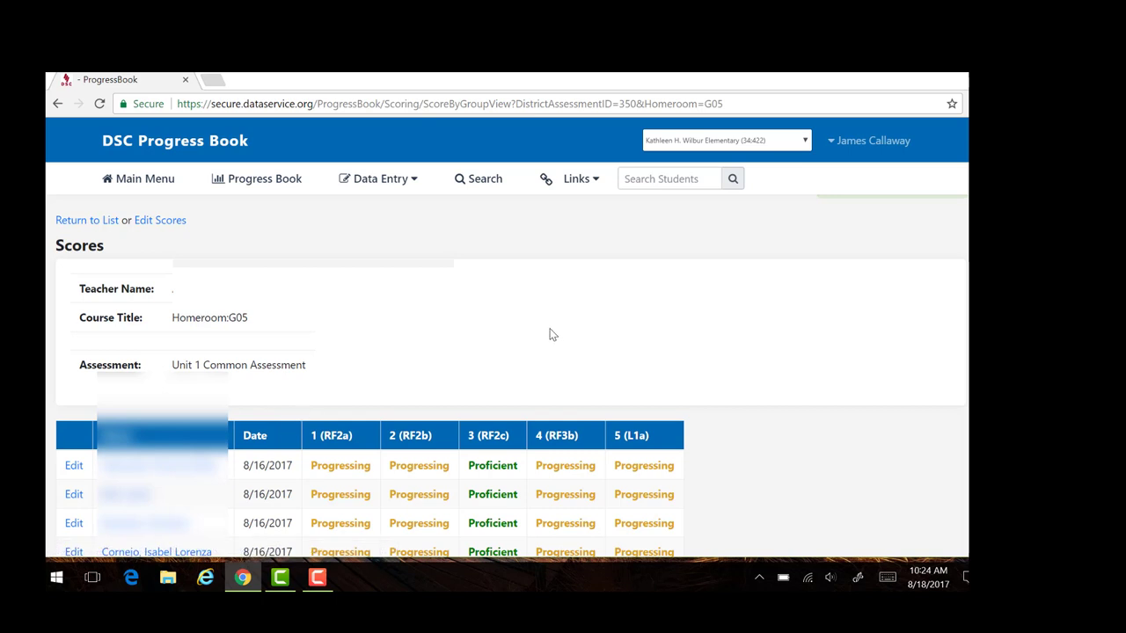
Visit the Progress Book report page, return to the main menu and reopen the Enter Assessment page
{"action": "left_click", "coordinate": [258, 181]}
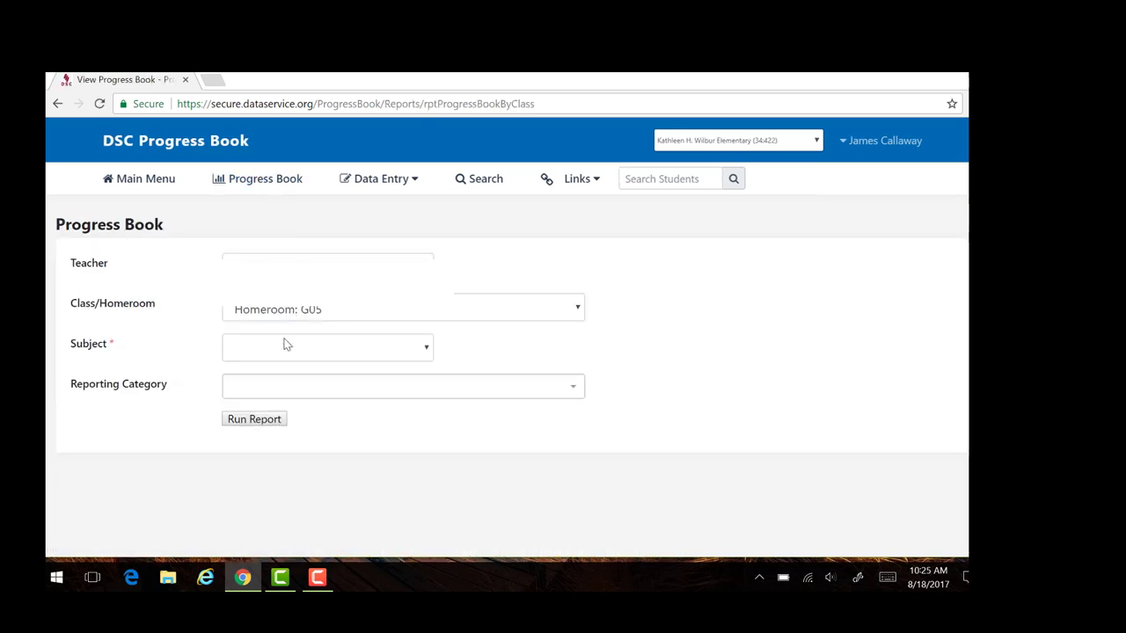
{"action": "left_click", "coordinate": [141, 180]}
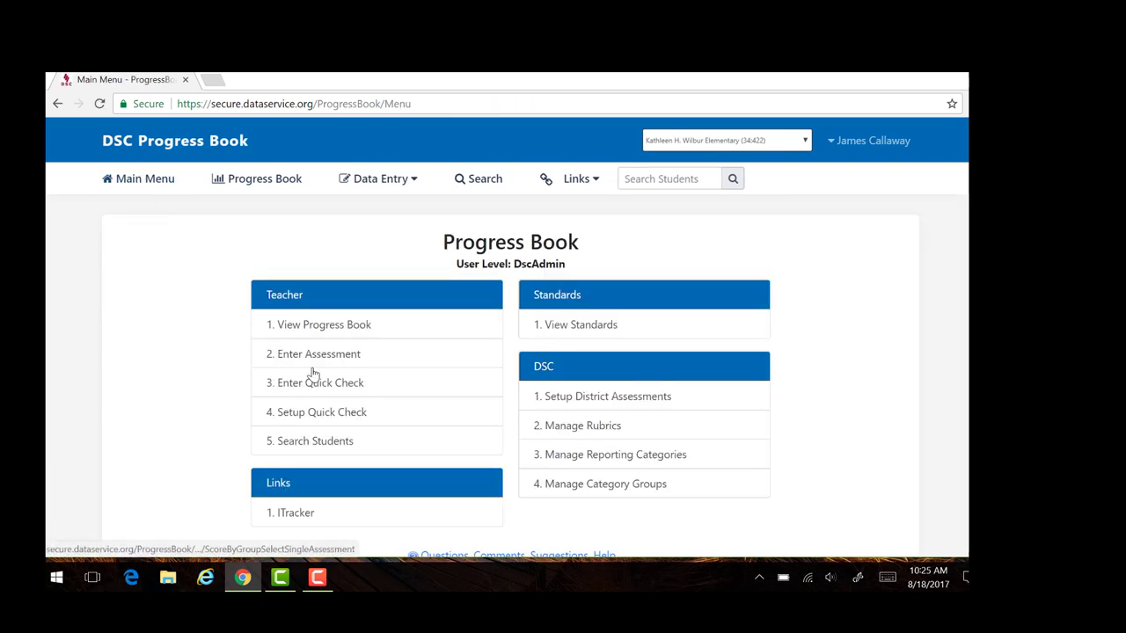
{"action": "left_click", "coordinate": [341, 354]}
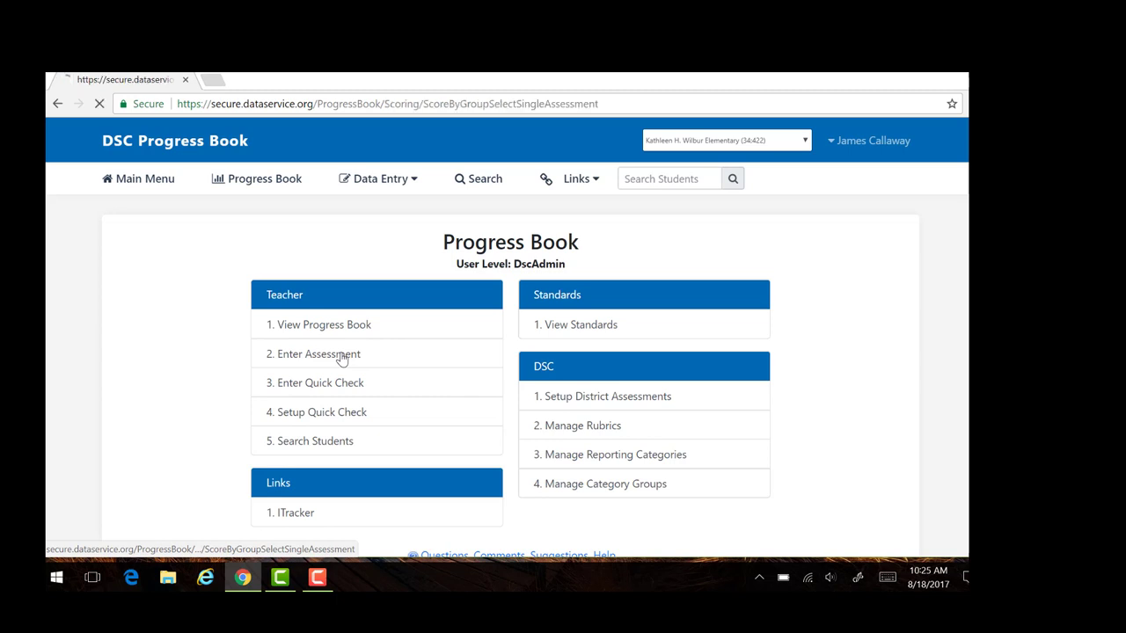
Filter the Enter Assessment list to the English Language Arts subject and the Summative type
{"action": "scroll", "coordinate": [261, 417], "scroll_direction": "down", "scroll_amount": 3}
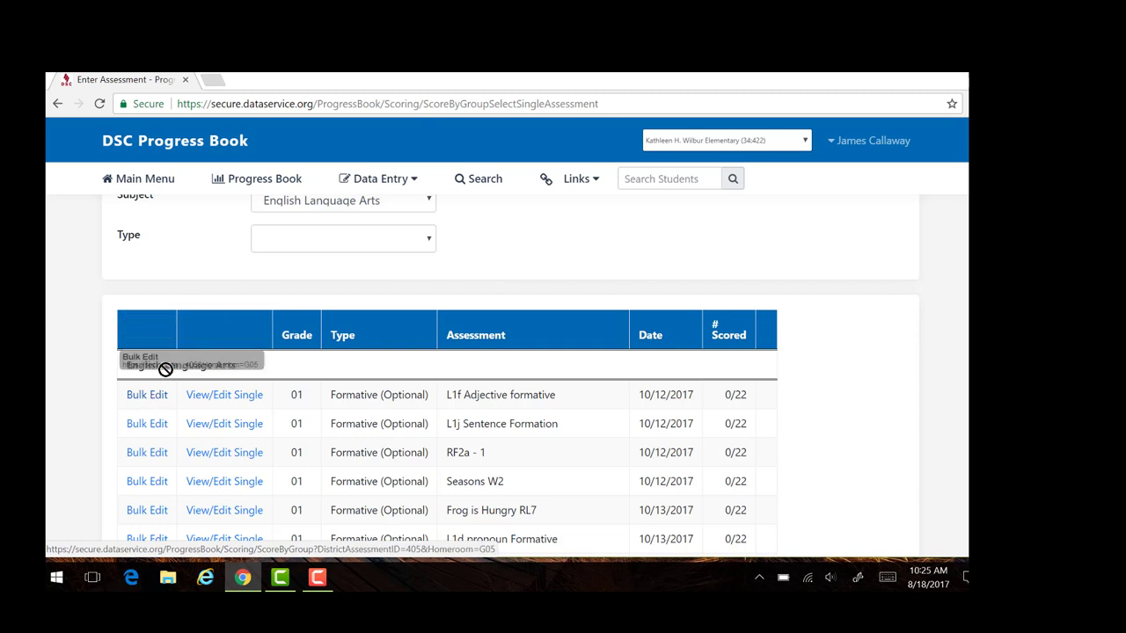
{"action": "scroll", "coordinate": [204, 341], "scroll_direction": "up", "scroll_amount": 1}
{"action": "scroll", "coordinate": [206, 341], "scroll_direction": "up", "scroll_amount": 3}
{"action": "left_click", "coordinate": [330, 348]}
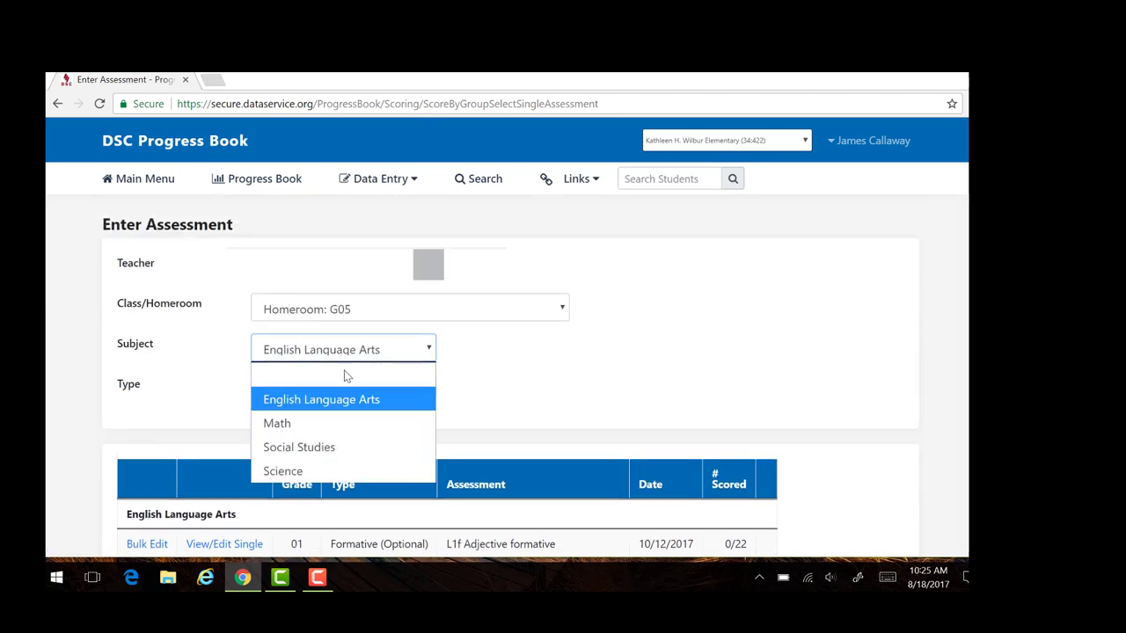
{"action": "left_click", "coordinate": [372, 400]}
{"action": "left_click", "coordinate": [374, 392]}
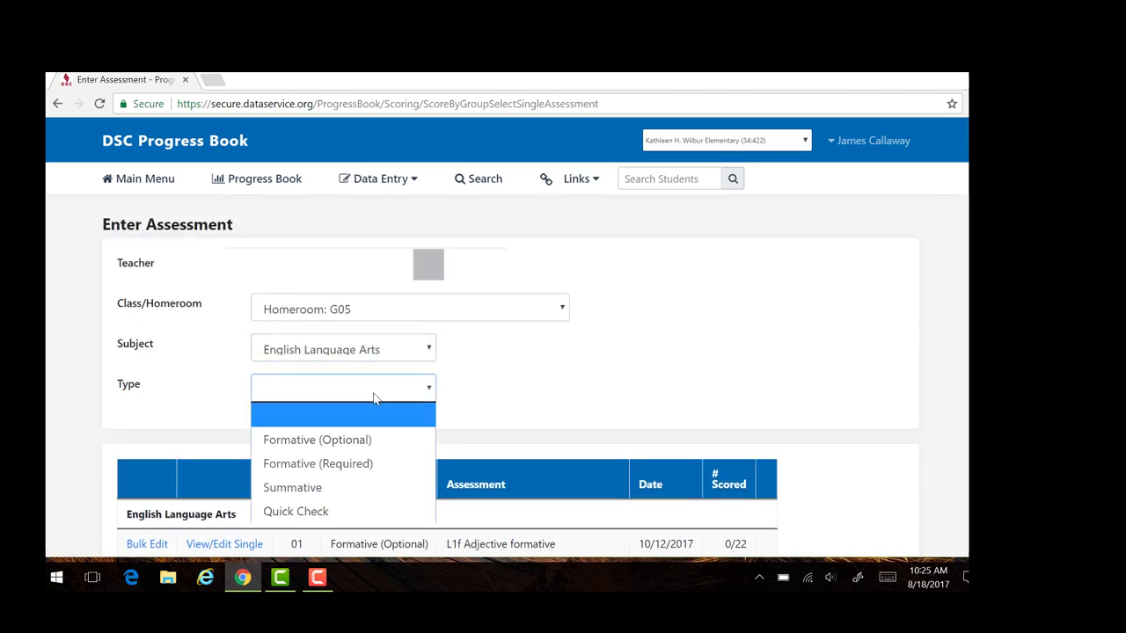
{"action": "left_click", "coordinate": [365, 485]}
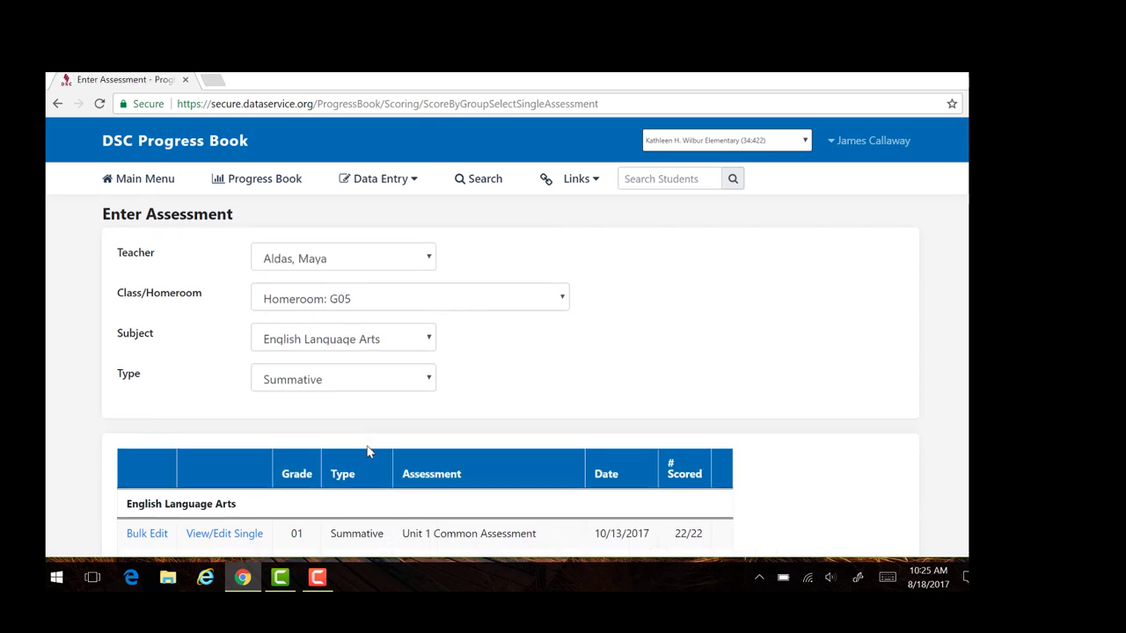
Open Unit 1 Common Assessment for bulk editing of the homeroom's scores
{"action": "scroll", "coordinate": [366, 480], "scroll_direction": "down", "scroll_amount": 3}
{"action": "scroll", "coordinate": [368, 451], "scroll_direction": "down", "scroll_amount": 2}
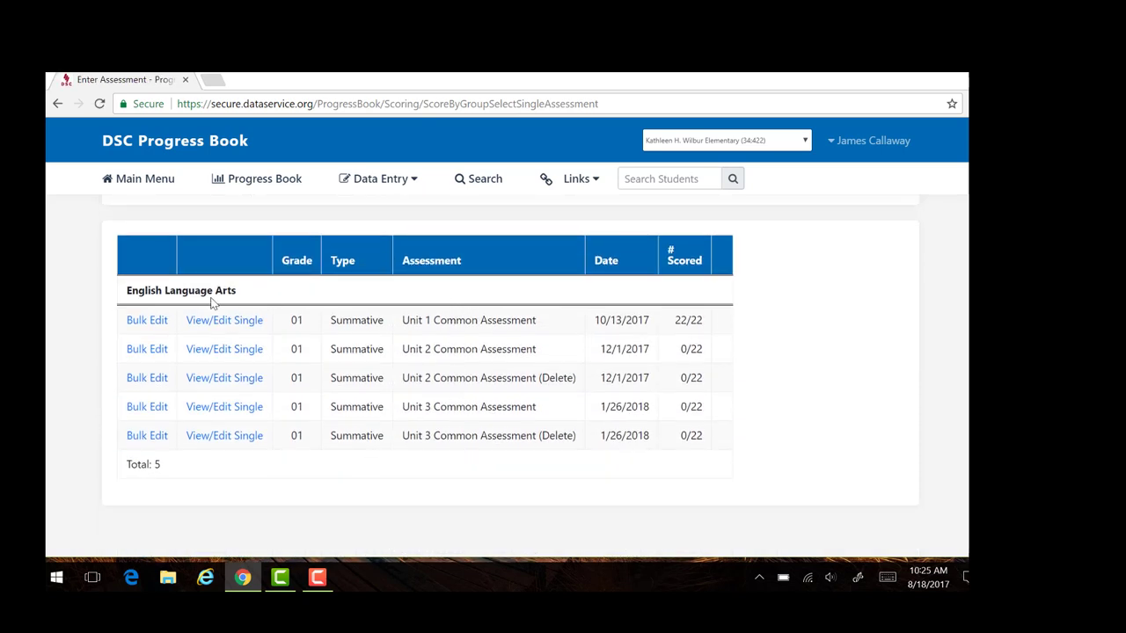
{"action": "left_click", "coordinate": [150, 322]}
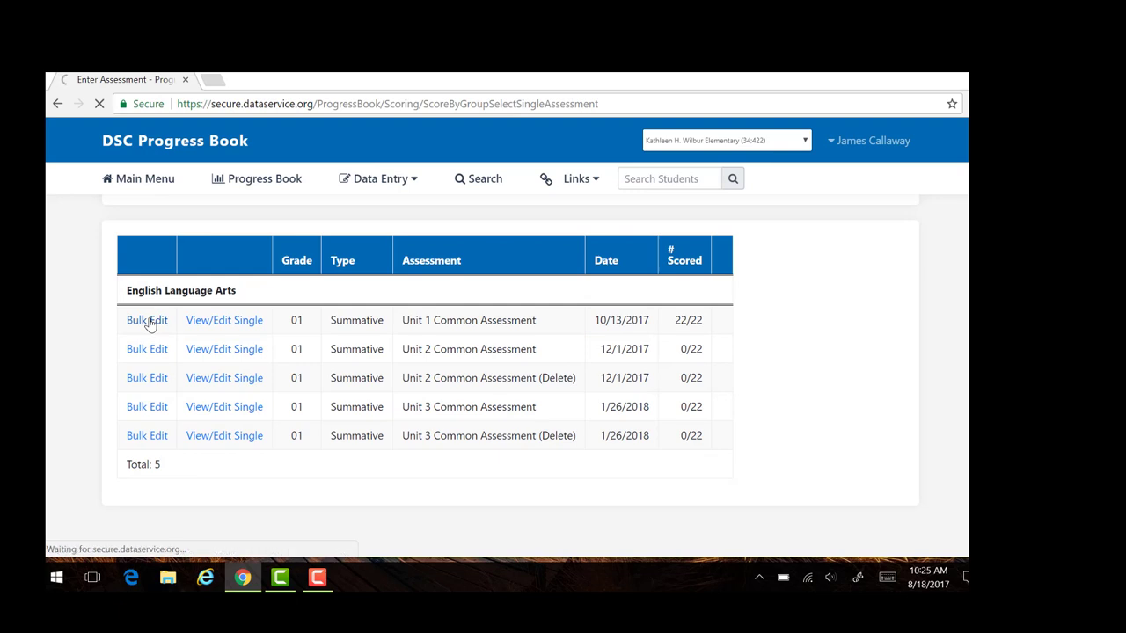
Look over the class score grid and copy the date 8/18/2017 for new assessments
{"action": "scroll", "coordinate": [146, 322], "scroll_direction": "down", "scroll_amount": 3}
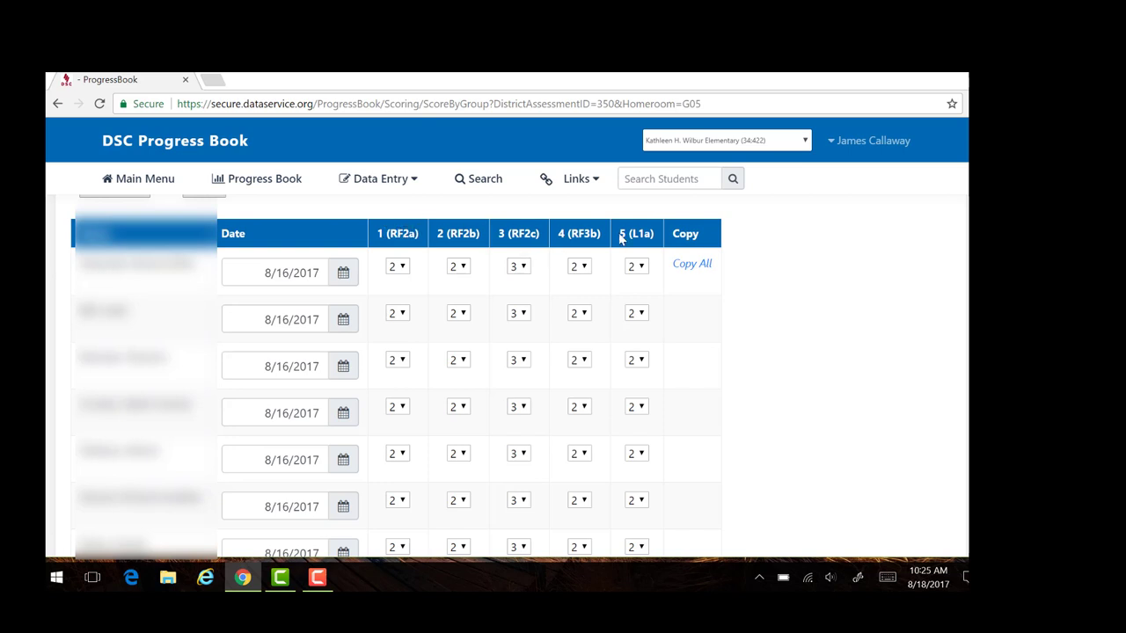
{"action": "scroll", "coordinate": [691, 279], "scroll_direction": "up", "scroll_amount": 1}
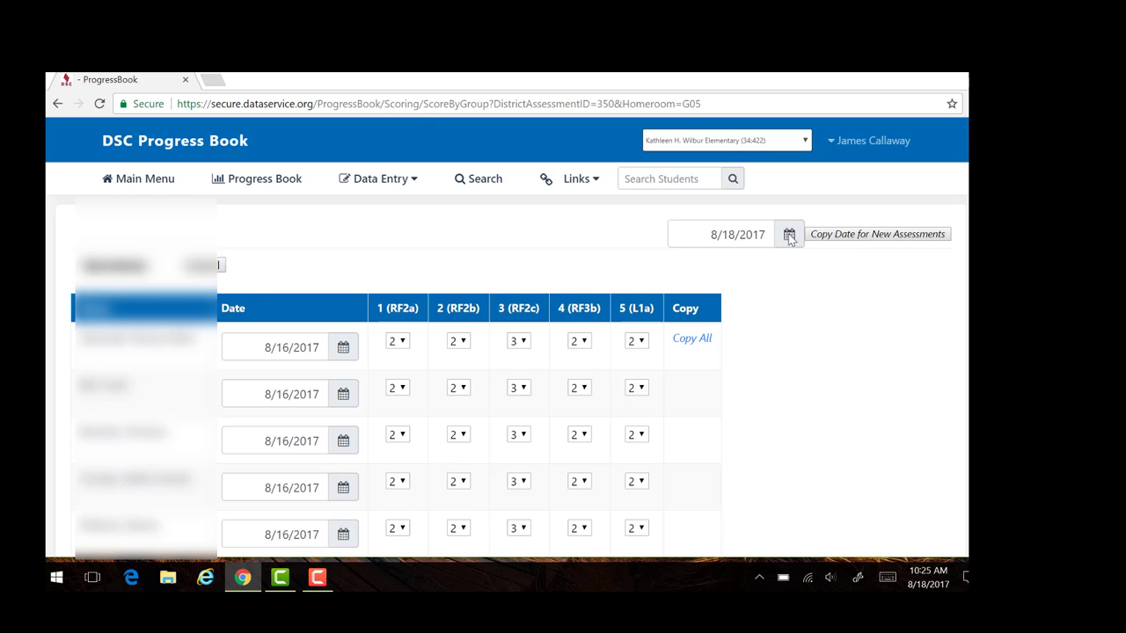
{"action": "left_click", "coordinate": [837, 235]}
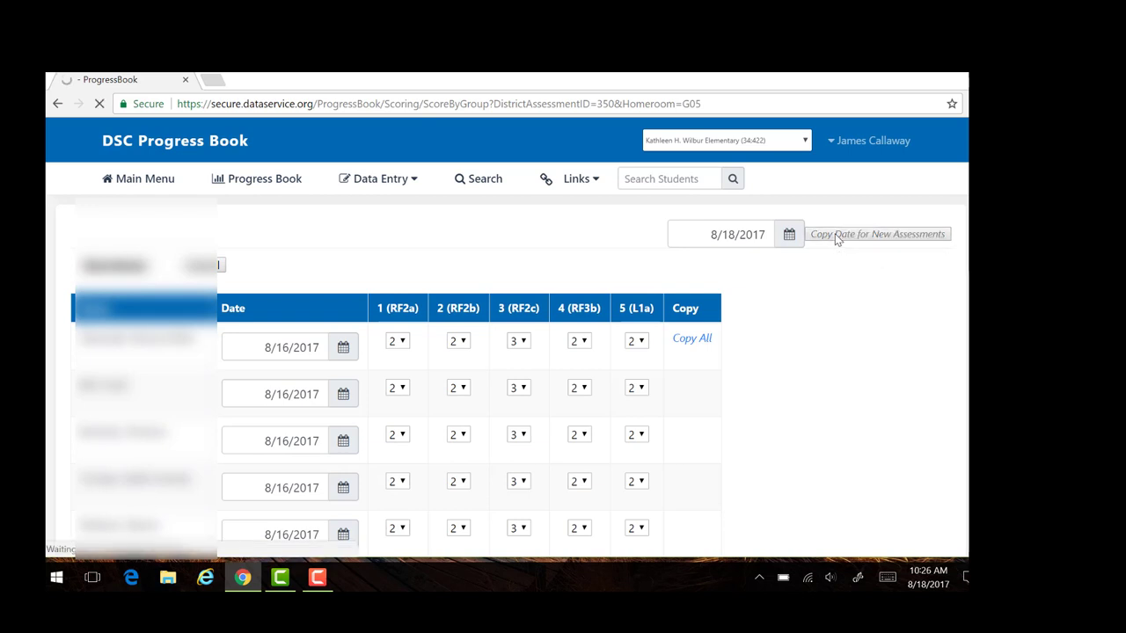
Score the first student 2 for RF2a, 1 for RF2b, 2 for RF2c, 2 for RF3b and 1 for L1a
{"action": "scroll", "coordinate": [718, 303], "scroll_direction": "down", "scroll_amount": 2}
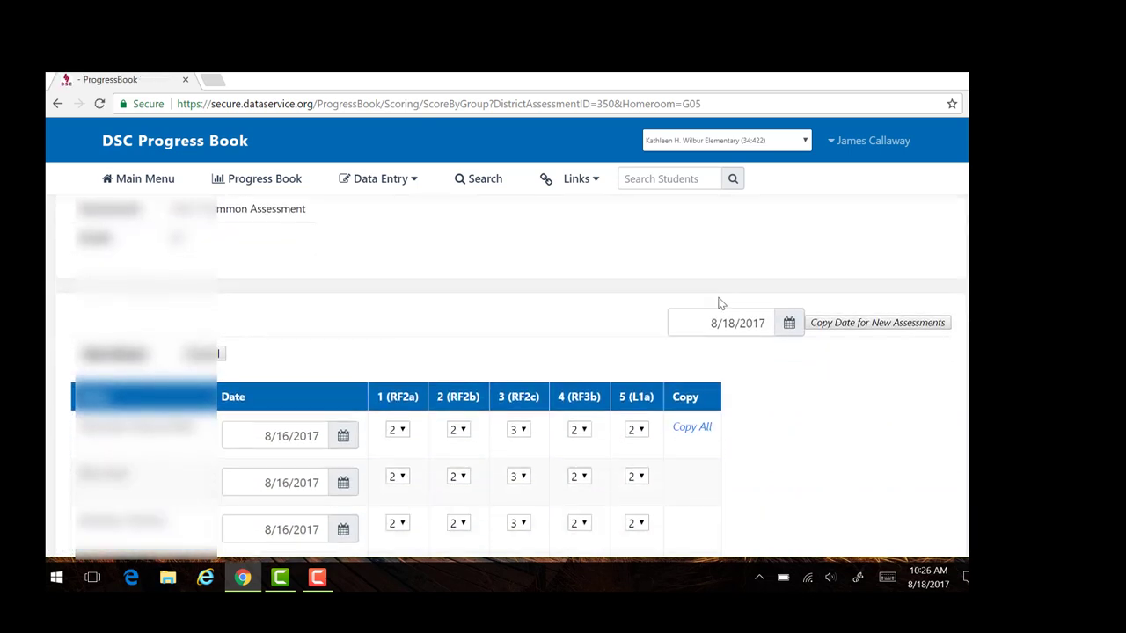
{"action": "scroll", "coordinate": [718, 304], "scroll_direction": "down", "scroll_amount": 3}
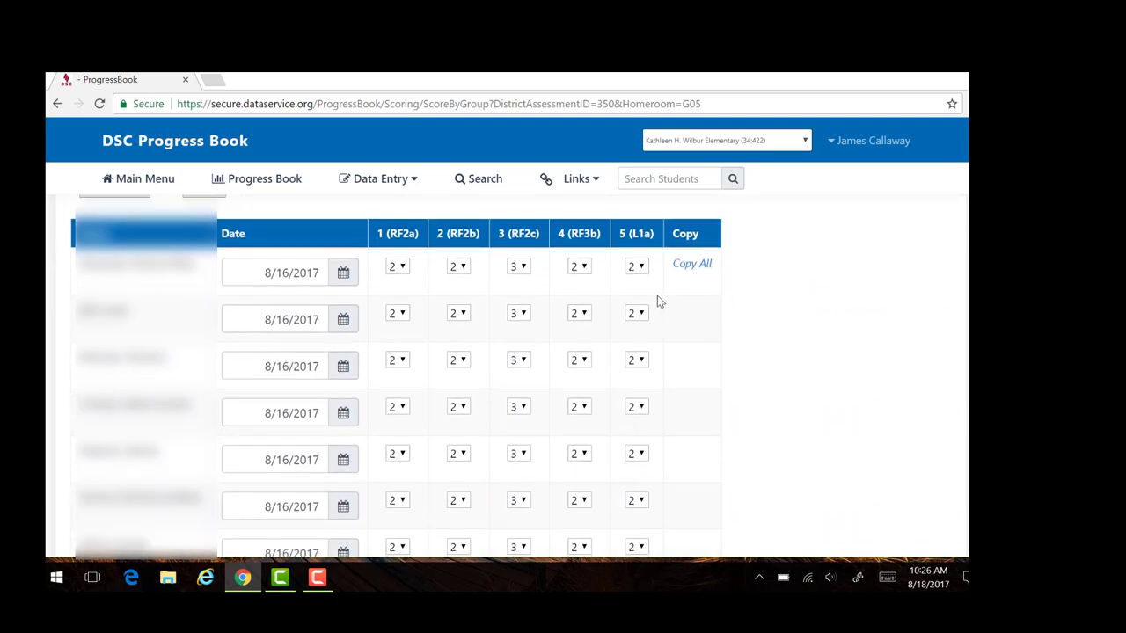
{"action": "left_click", "coordinate": [400, 266]}
{"action": "left_click", "coordinate": [405, 271]}
{"action": "left_click", "coordinate": [404, 271]}
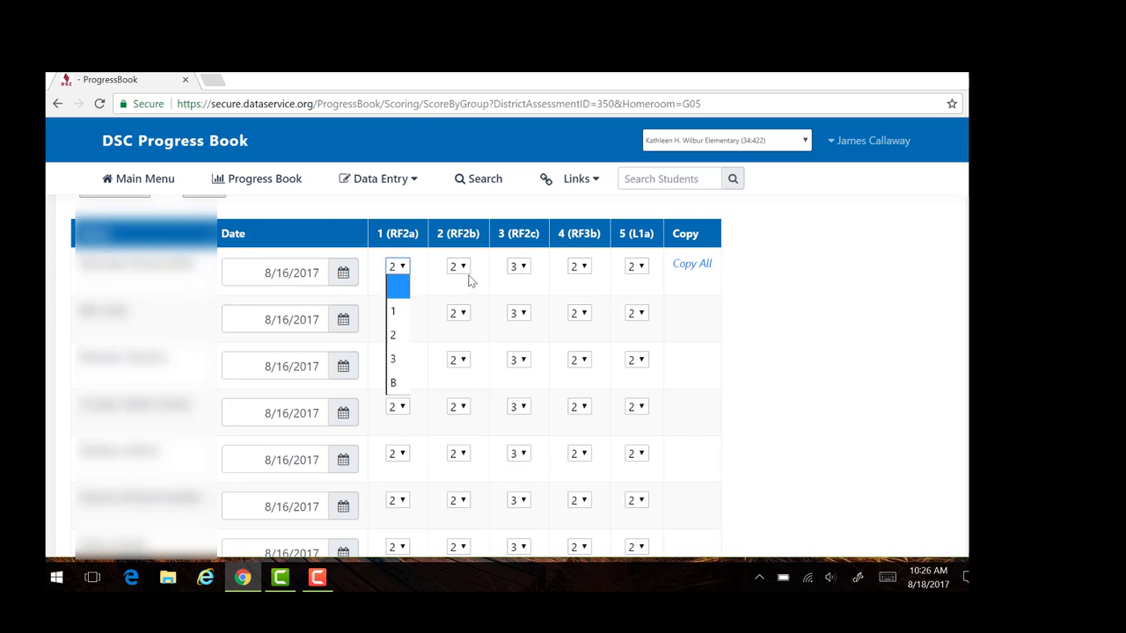
{"action": "left_click", "coordinate": [394, 334]}
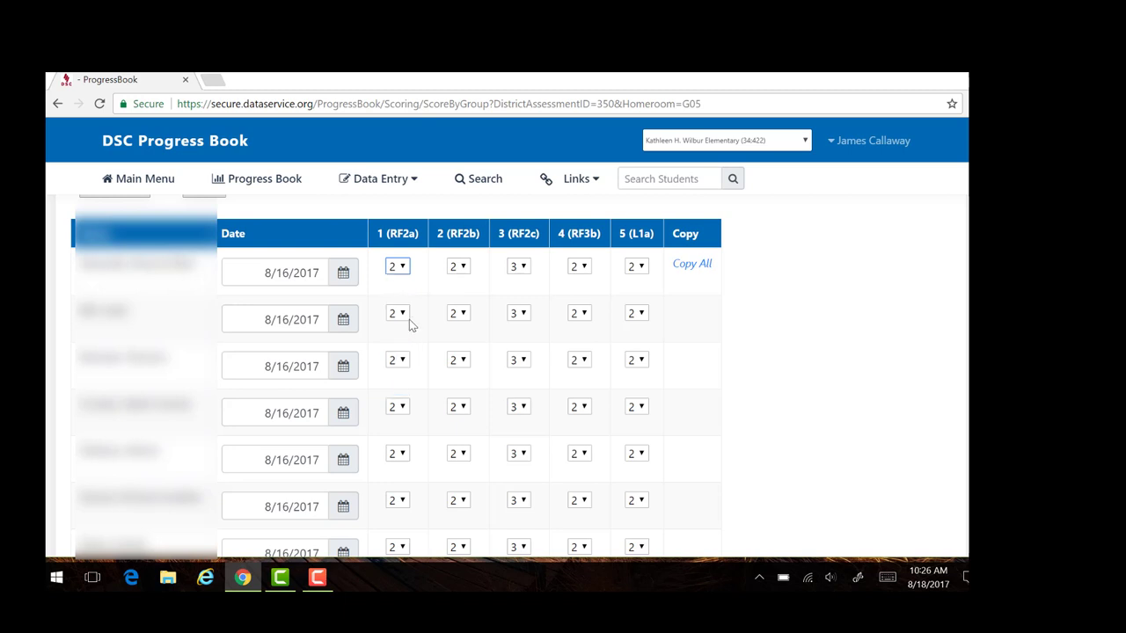
{"action": "left_click", "coordinate": [464, 268]}
{"action": "left_click", "coordinate": [466, 313]}
{"action": "left_click", "coordinate": [520, 268]}
{"action": "left_click", "coordinate": [518, 334]}
{"action": "left_click", "coordinate": [583, 267]}
{"action": "left_click", "coordinate": [577, 341]}
{"action": "left_click", "coordinate": [635, 267]}
{"action": "left_click", "coordinate": [633, 310]}
Copy the first student's scores to all students in the class and check the filled rows
{"action": "left_click", "coordinate": [692, 266]}
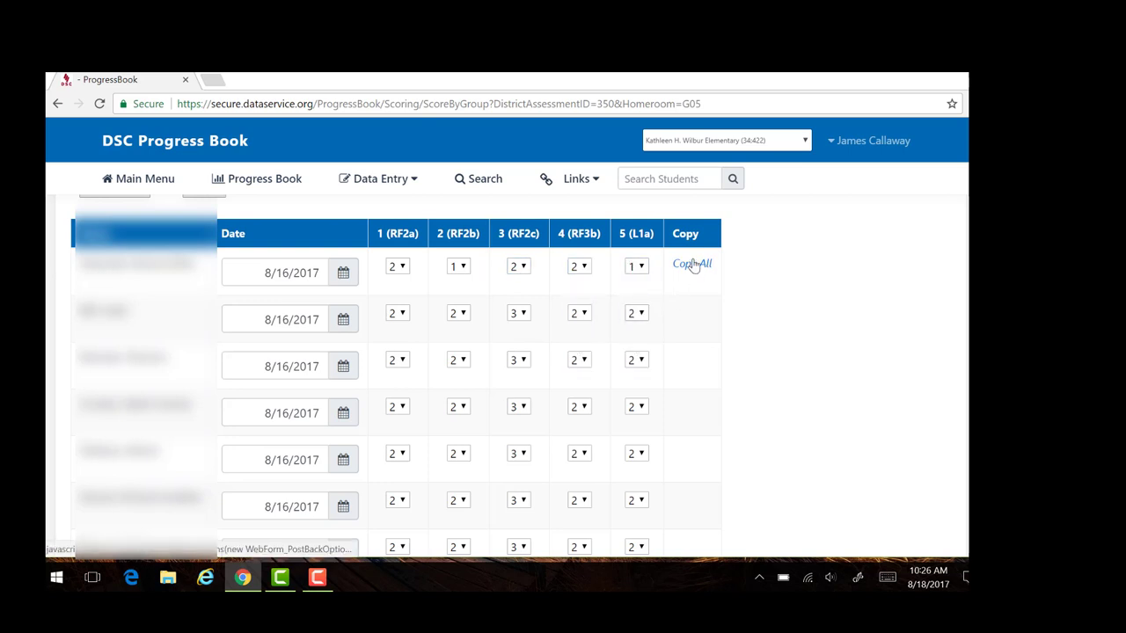
{"action": "left_click", "coordinate": [585, 228]}
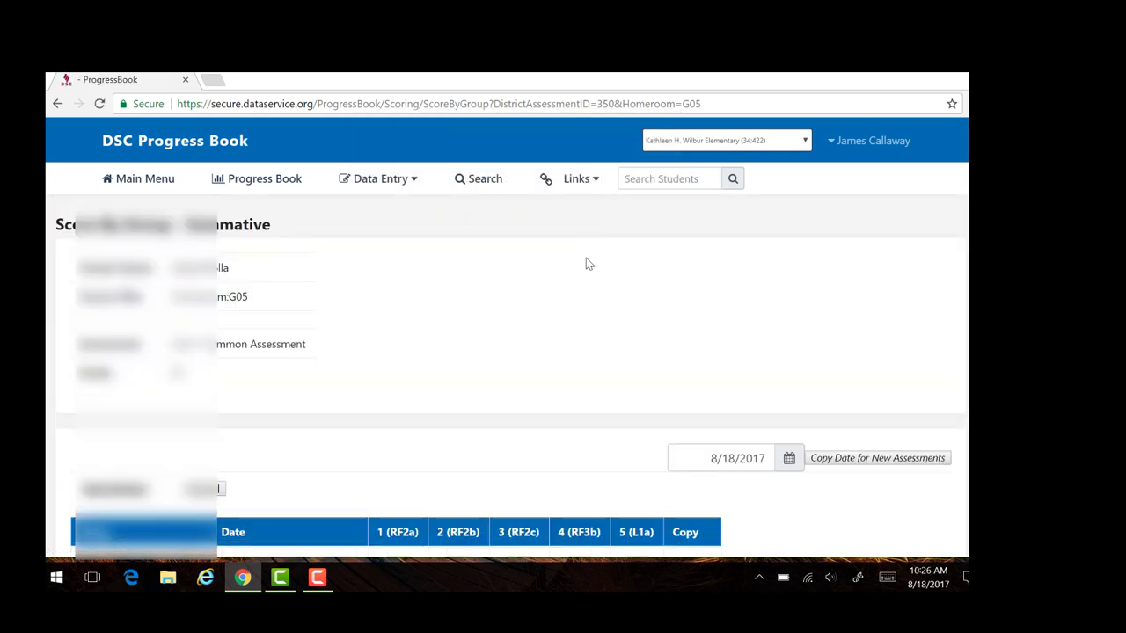
{"action": "scroll", "coordinate": [587, 299], "scroll_direction": "down", "scroll_amount": 5}
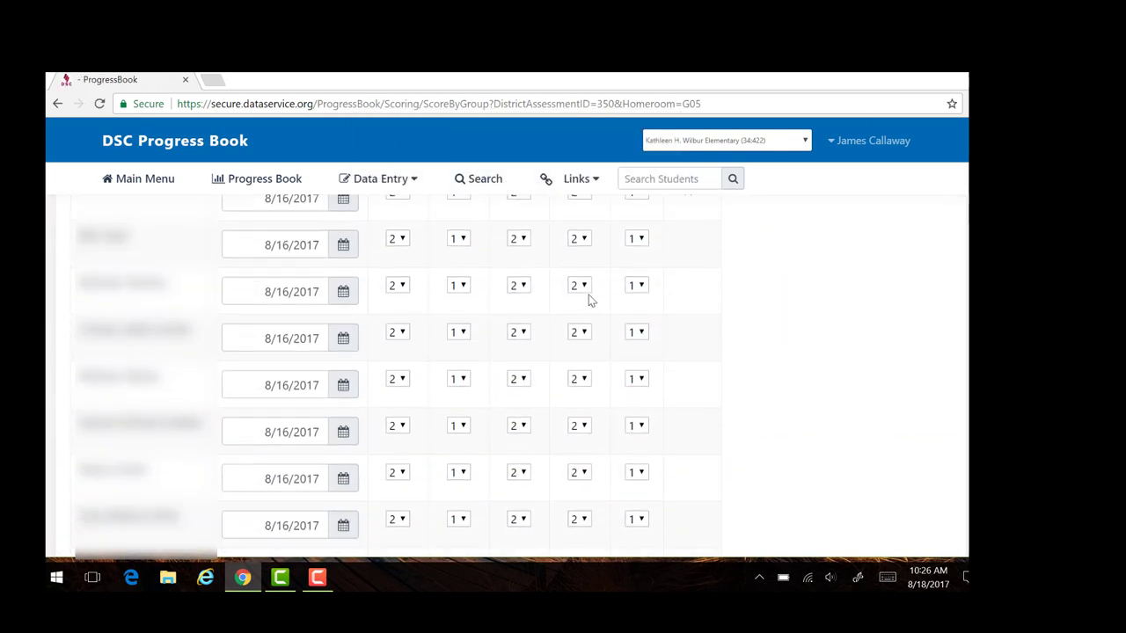
Set the fifth student's 2 (RF2b) score to 2 and the fourth student's 4 (RF3b) score to 1
{"action": "left_click", "coordinate": [457, 379]}
{"action": "left_click", "coordinate": [455, 448]}
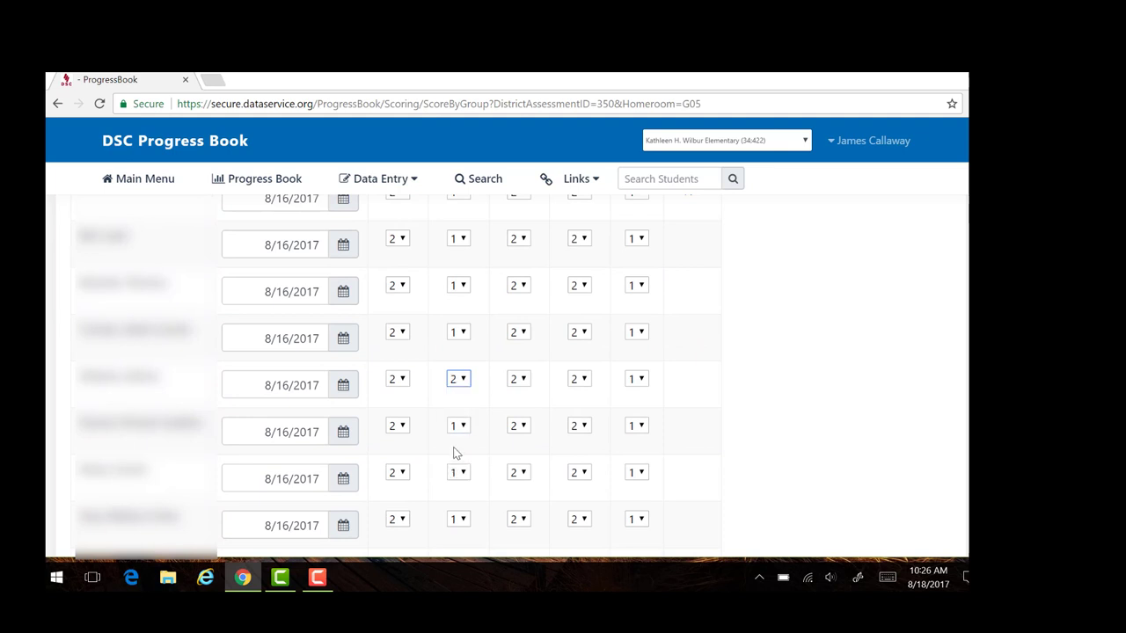
{"action": "left_click", "coordinate": [580, 332]}
{"action": "left_click", "coordinate": [581, 374]}
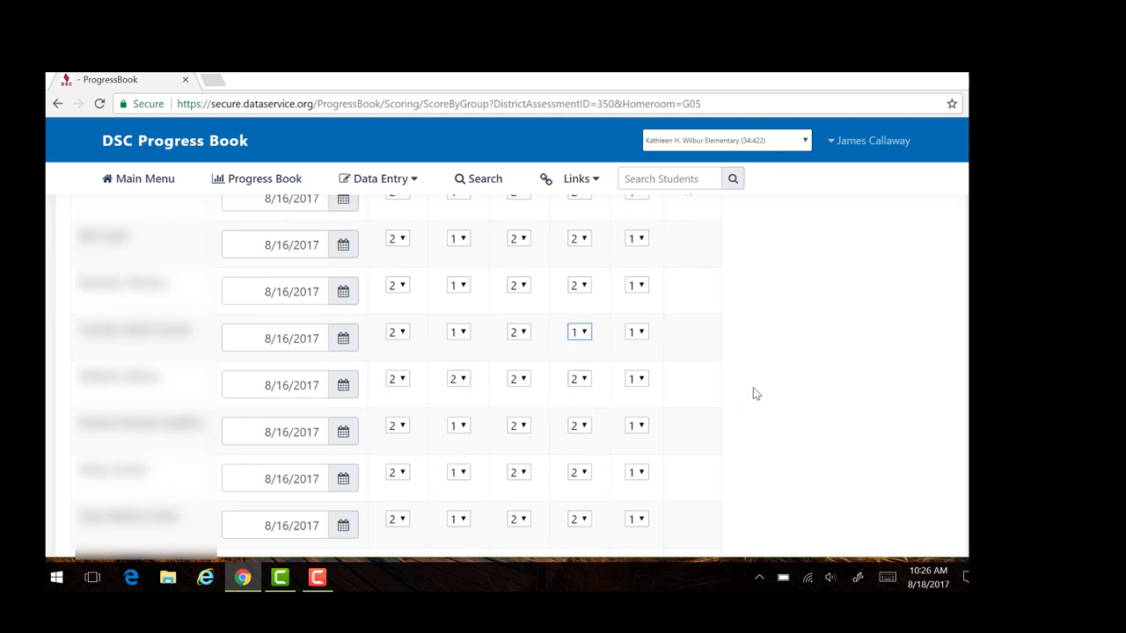
Expand the 1 (RF2a) rubric below the score grid, read its levels from Beginning to Beyond, and collapse it
{"action": "scroll", "coordinate": [754, 394], "scroll_direction": "down", "scroll_amount": 5}
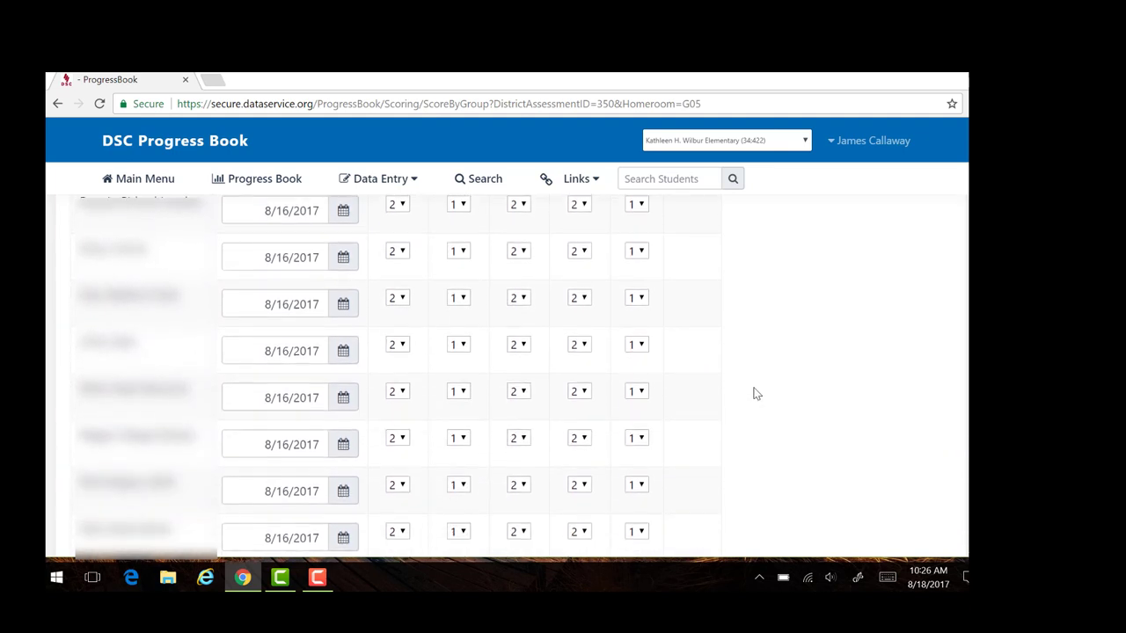
{"action": "scroll", "coordinate": [755, 392], "scroll_direction": "down", "scroll_amount": 5}
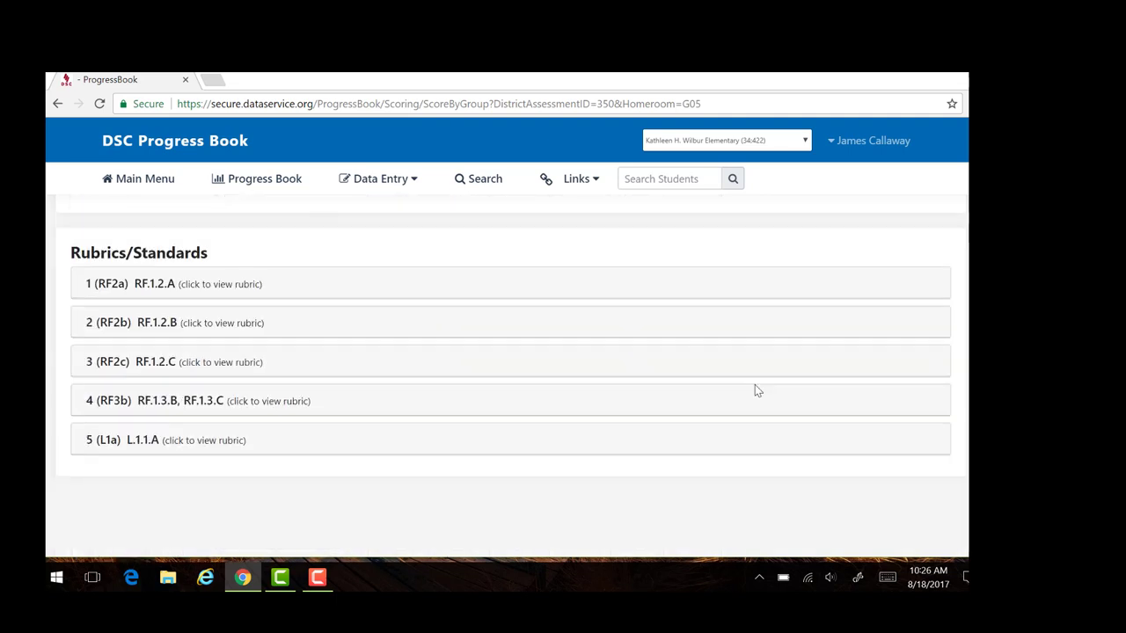
{"action": "left_click", "coordinate": [339, 285]}
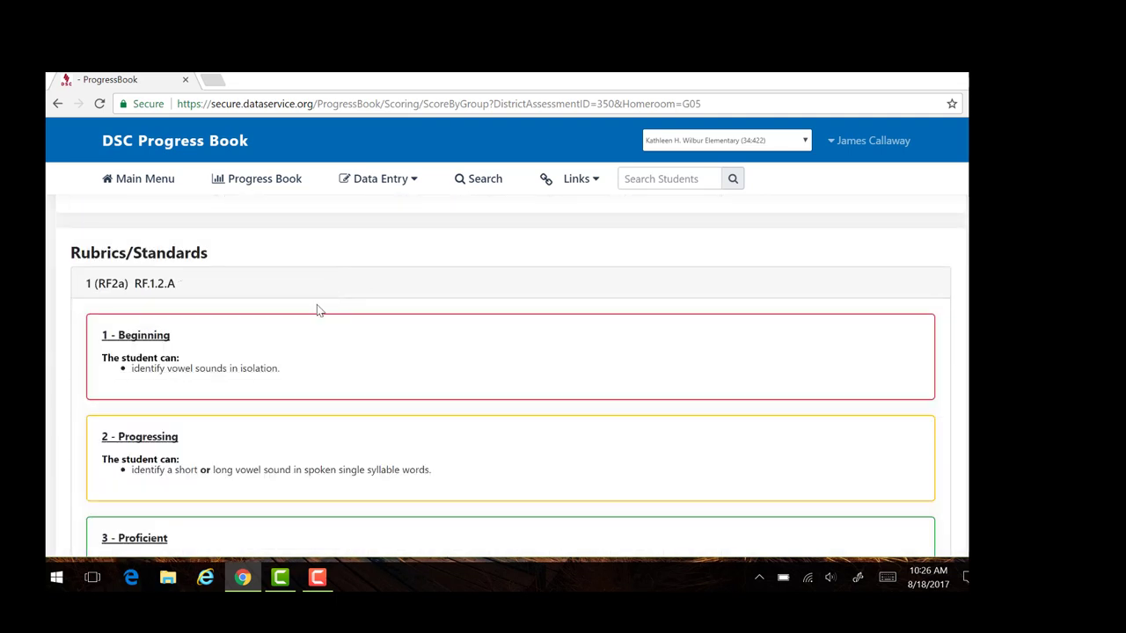
{"action": "scroll", "coordinate": [276, 361], "scroll_direction": "down", "scroll_amount": 2}
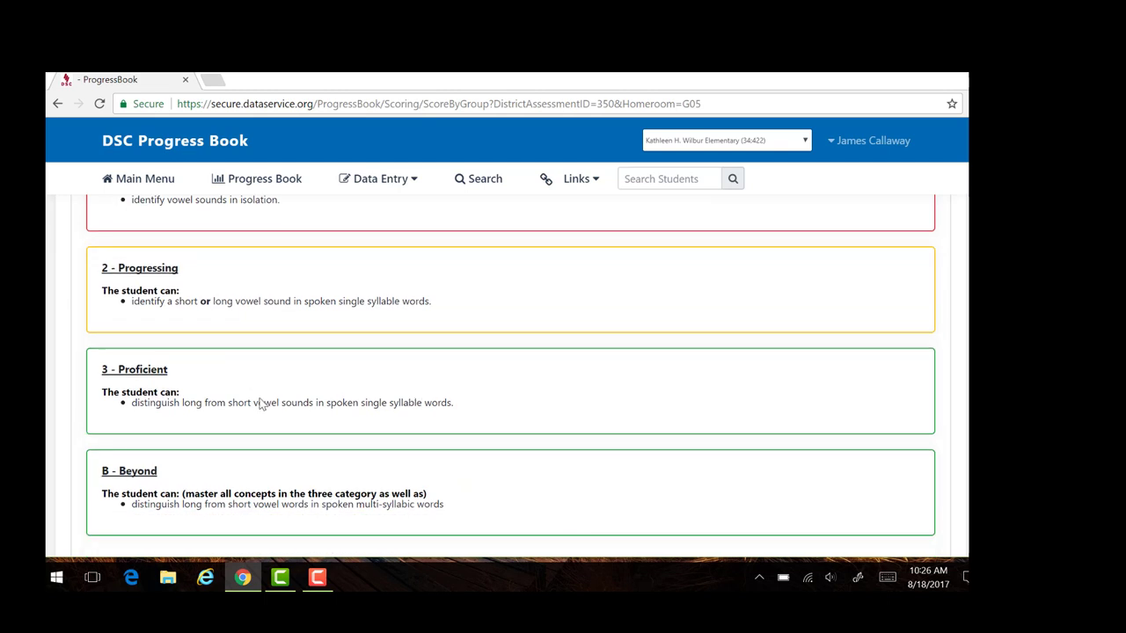
{"action": "scroll", "coordinate": [261, 396], "scroll_direction": "down", "scroll_amount": 3}
{"action": "scroll", "coordinate": [264, 392], "scroll_direction": "up", "scroll_amount": 5}
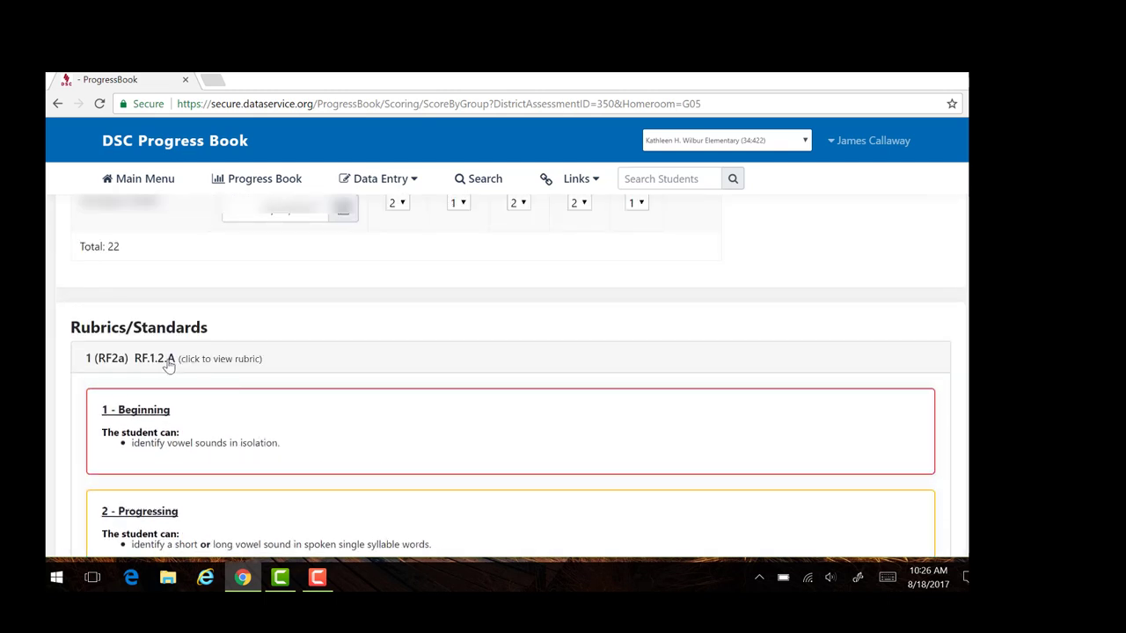
{"action": "left_click", "coordinate": [171, 362]}
{"action": "scroll", "coordinate": [937, 305], "scroll_direction": "up", "scroll_amount": 5}
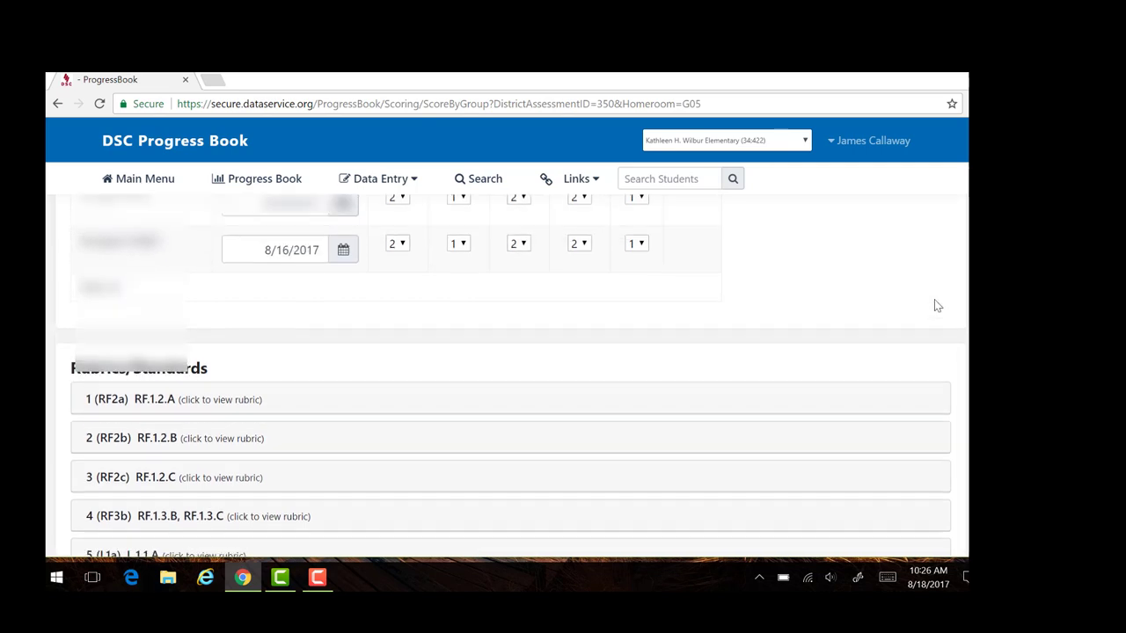
Save the class scores for Unit 1 Common Assessment and review the resulting performance levels by standard
{"action": "scroll", "coordinate": [937, 305], "scroll_direction": "up", "scroll_amount": 6}
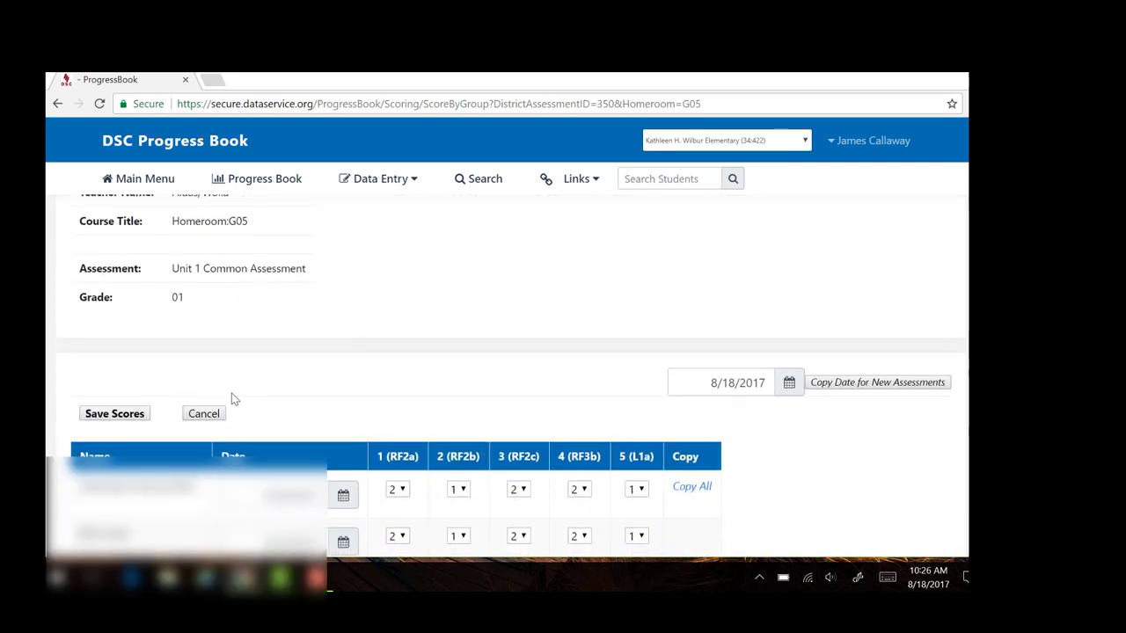
{"action": "left_click", "coordinate": [128, 414]}
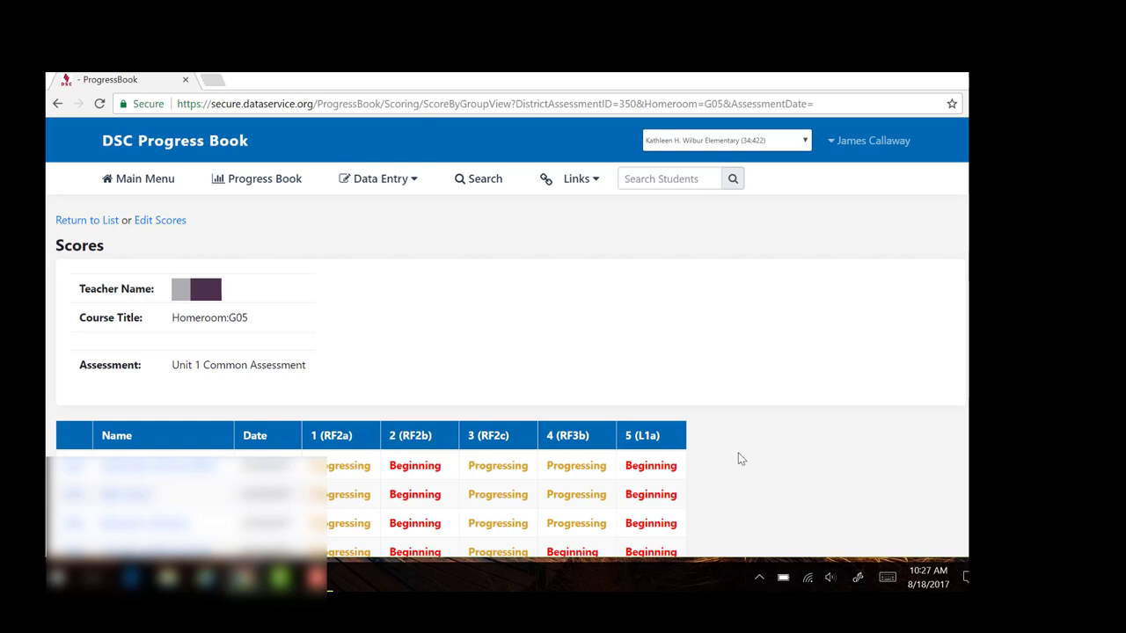
{"action": "scroll", "coordinate": [739, 458], "scroll_direction": "down", "scroll_amount": 3}
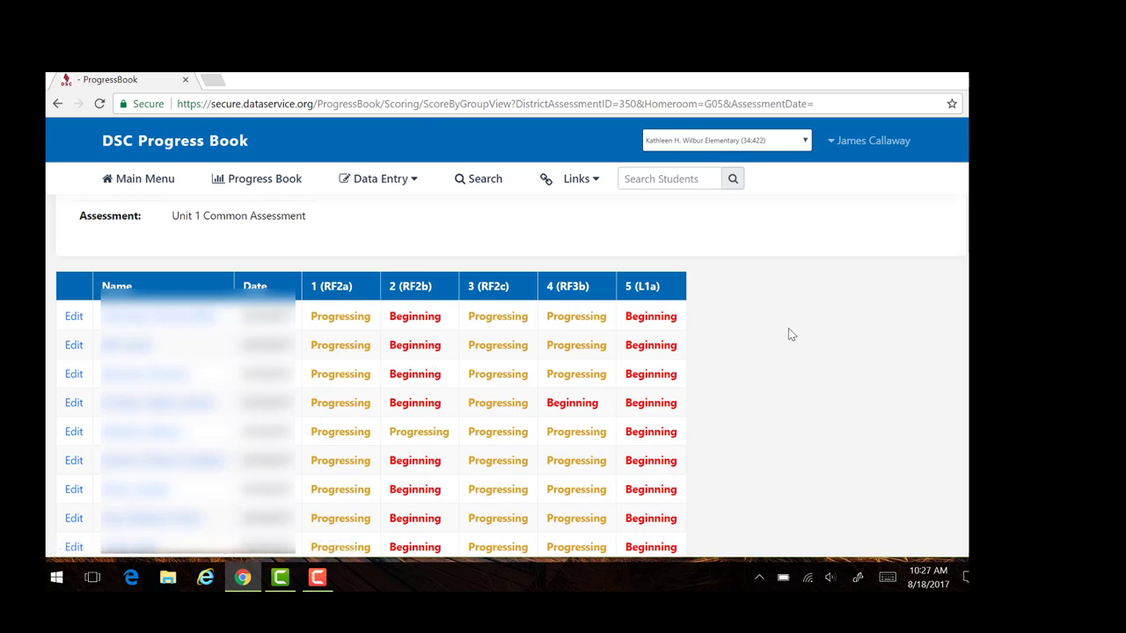
{"action": "scroll", "coordinate": [788, 330], "scroll_direction": "up", "scroll_amount": 2}
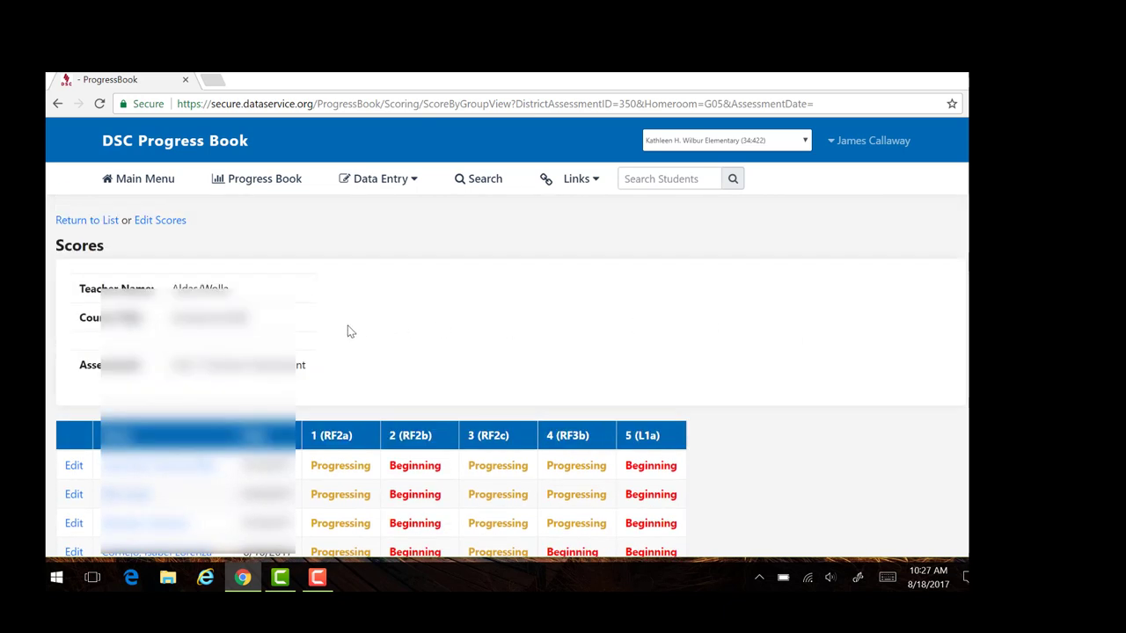
{"action": "mouse_move", "coordinate": [316, 583]}
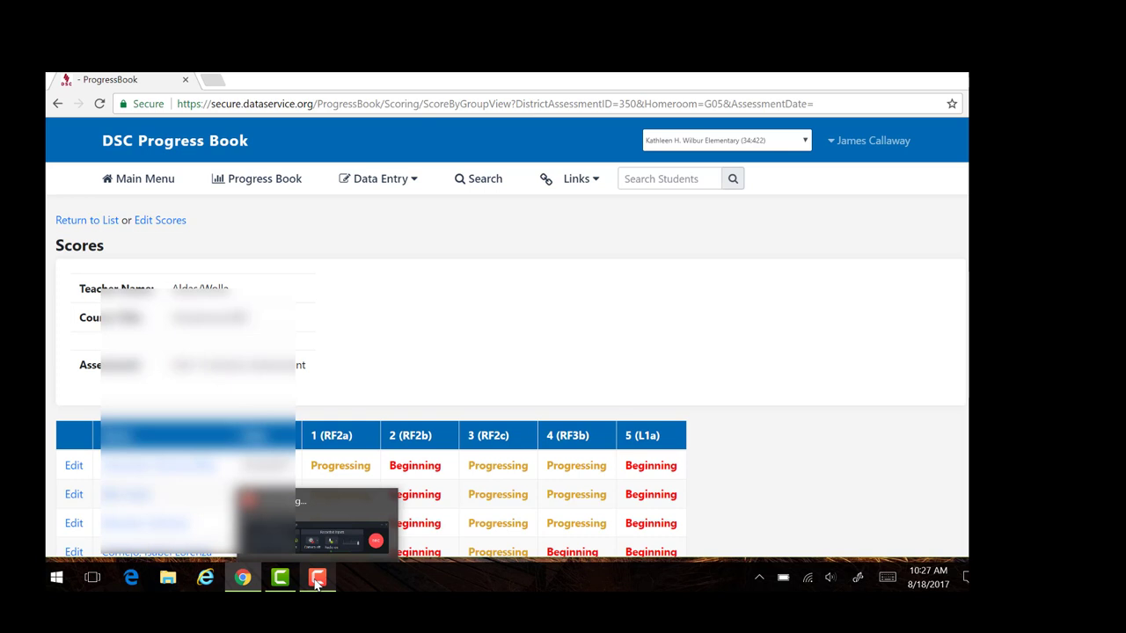
{"action": "left_click", "coordinate": [315, 582]}
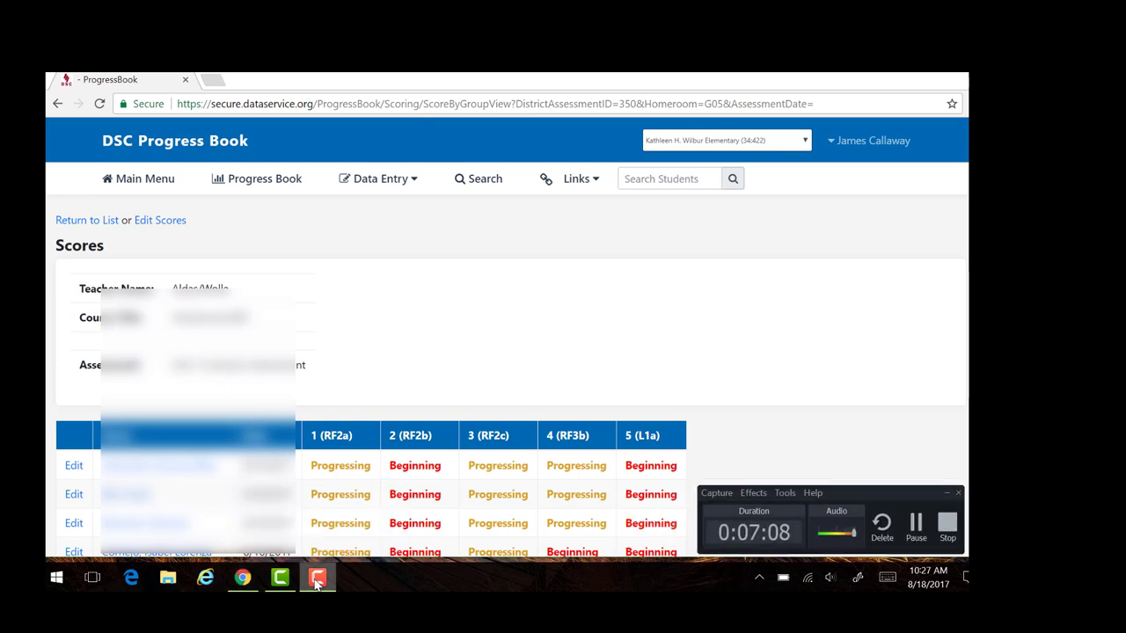